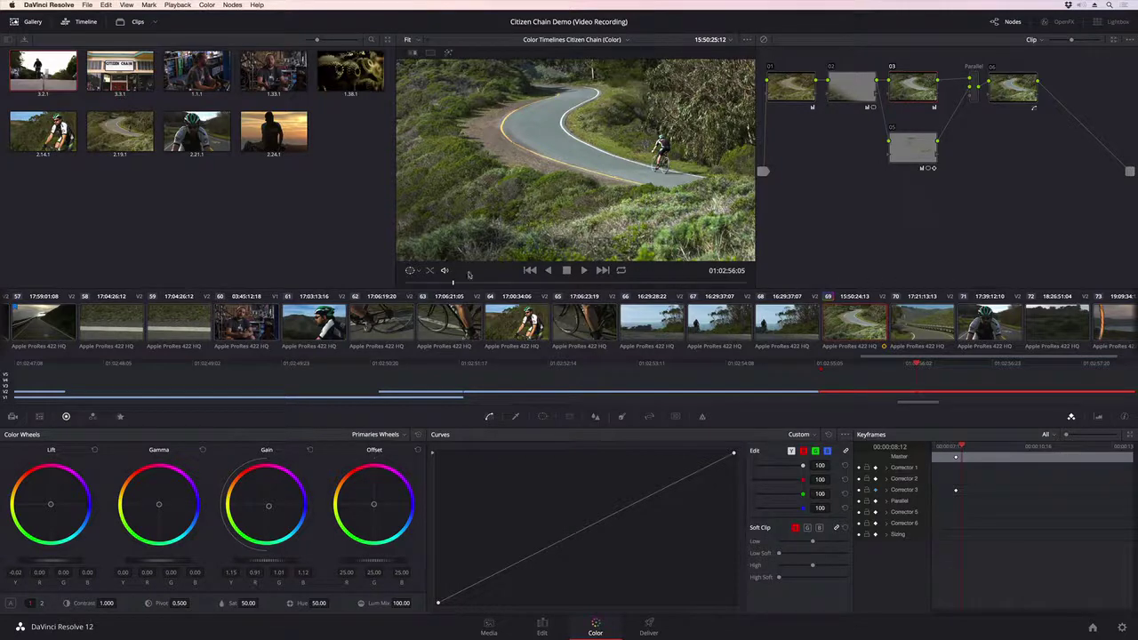
# Scrub the road clip forward, select node 02 and enlarge the gallery stills
pyautogui.moveTo(453, 283); pyautogui.dragTo(498, 284)
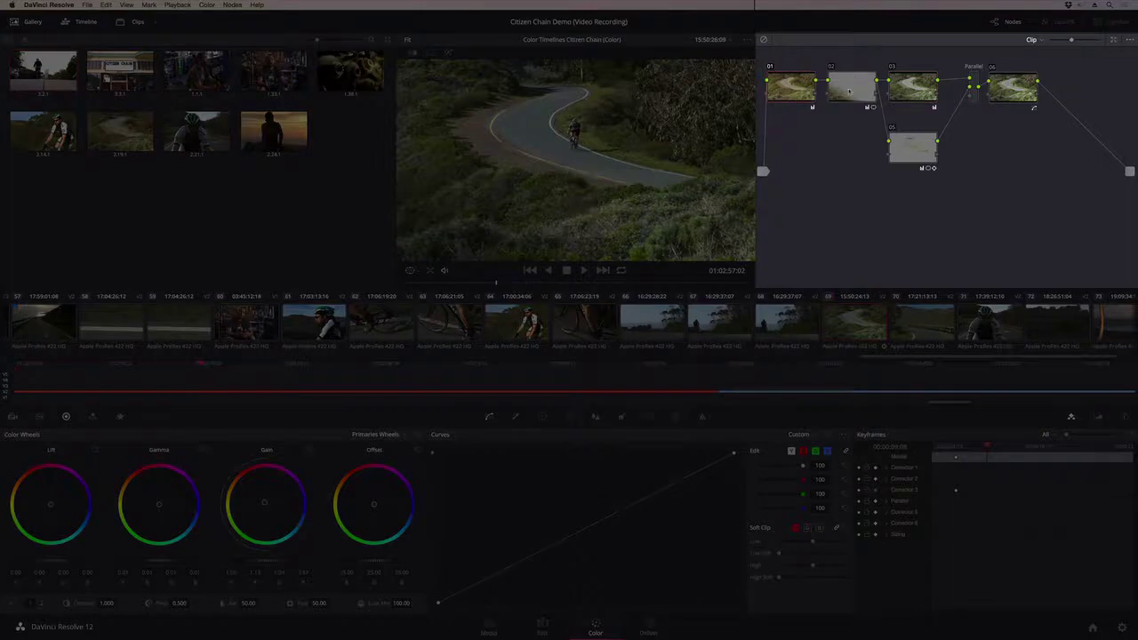
pyautogui.click(852, 91)
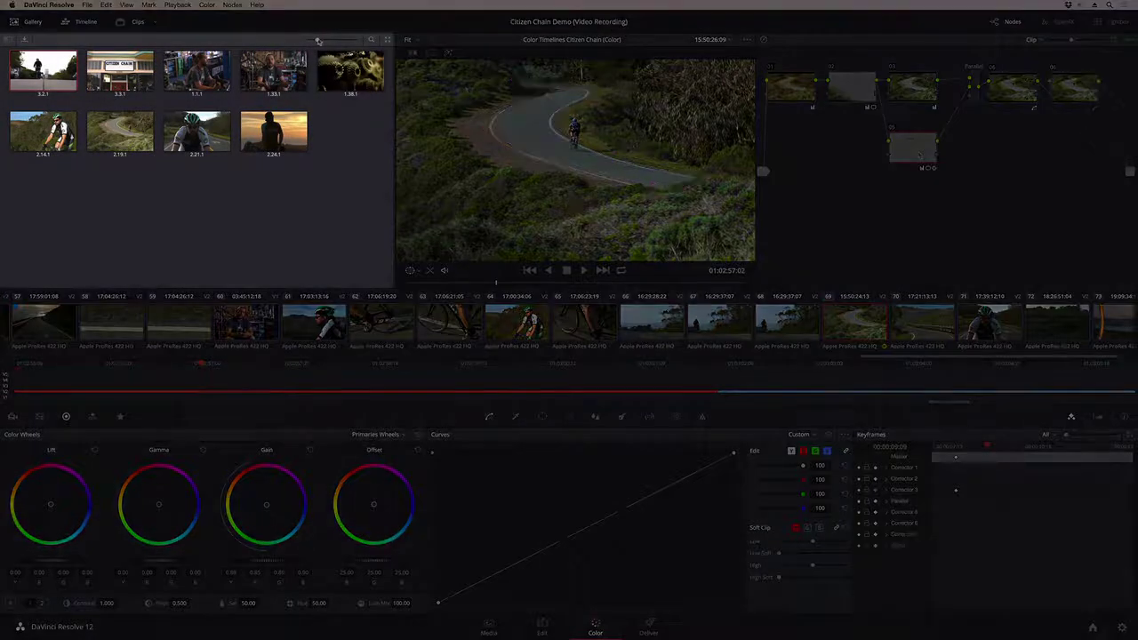
pyautogui.moveTo(319, 41); pyautogui.dragTo(337, 41)
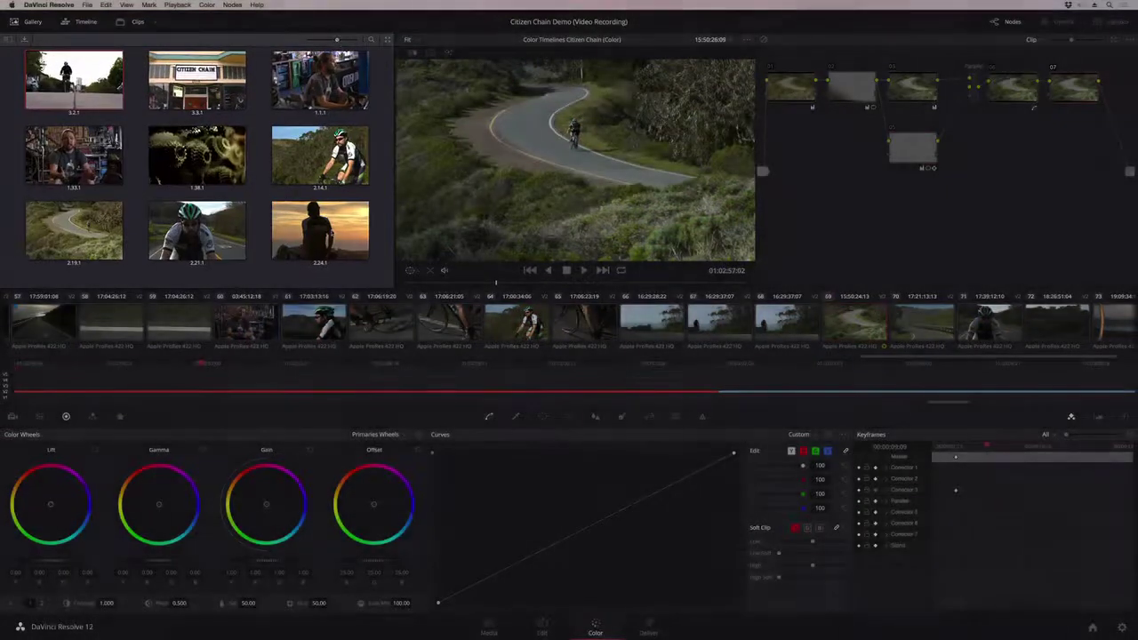
# Wipe the sunset still 2.24.1 against the clip, shift the divider, then turn the wipe off
pyautogui.doubleClick(337, 231)
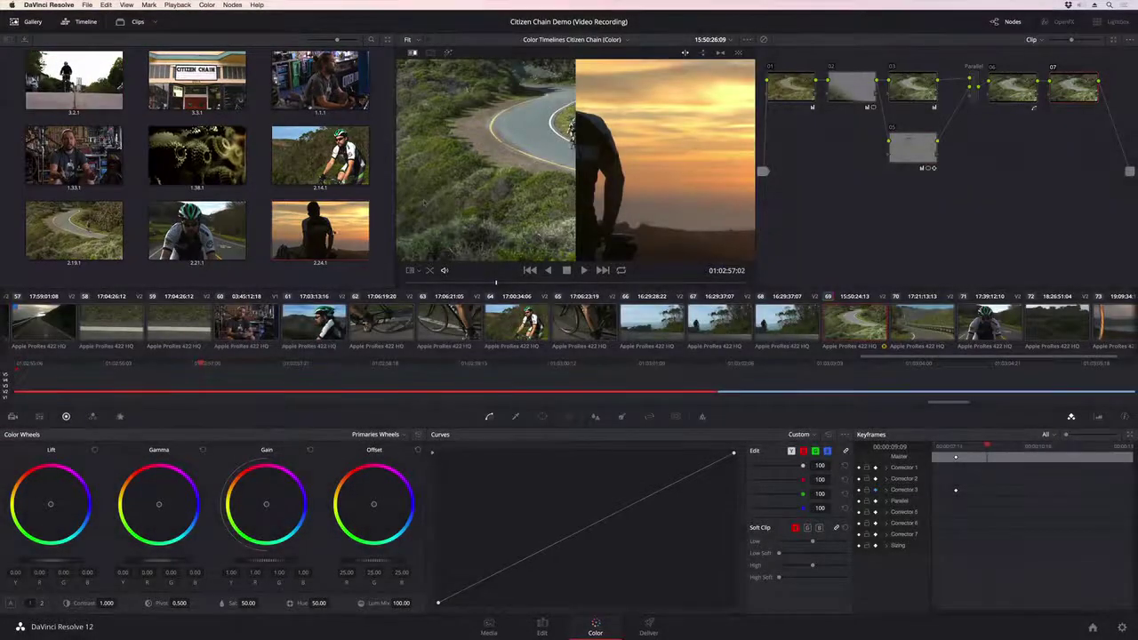
pyautogui.moveTo(576, 173); pyautogui.dragTo(535, 181)
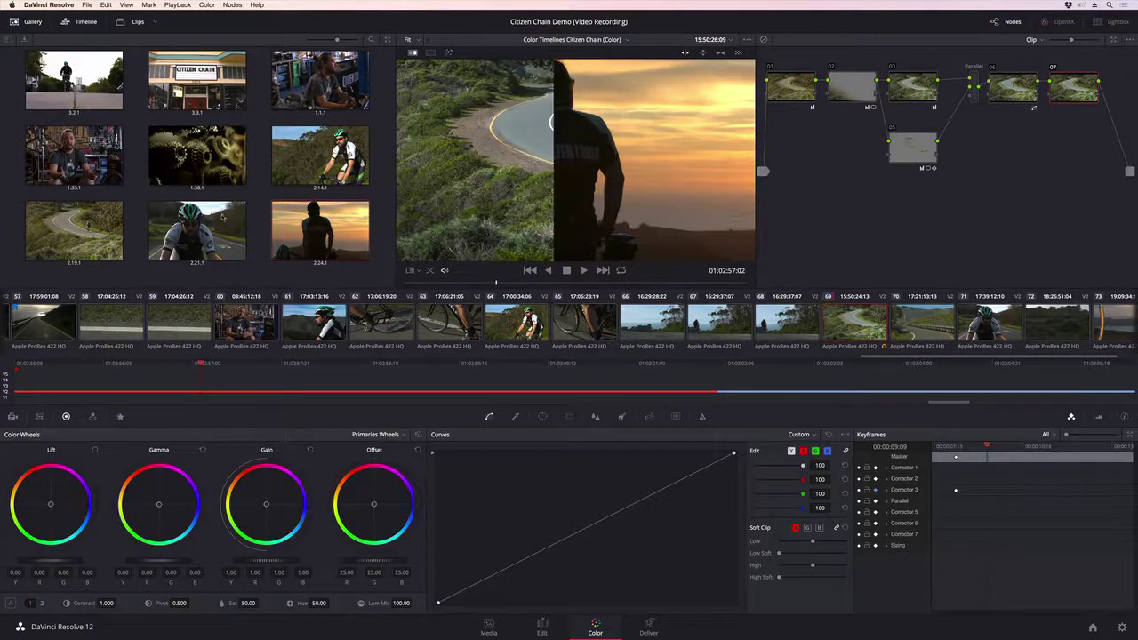
pyautogui.press('super+w')
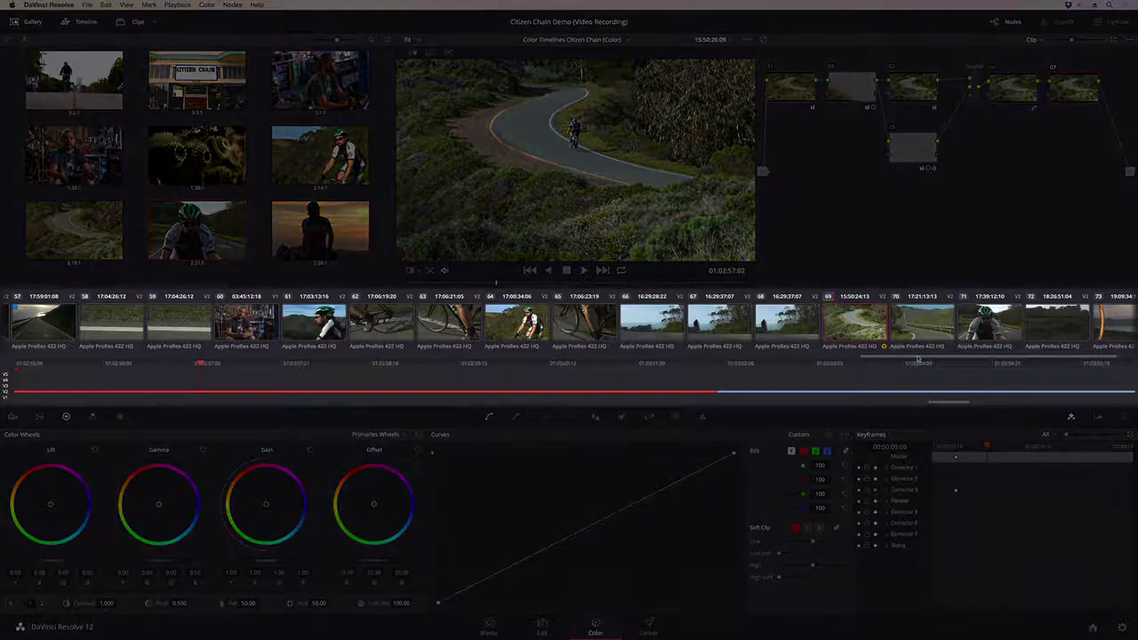
# Switch to winding road clip 69 and zoom out the mini timeline
pyautogui.moveTo(918, 359); pyautogui.dragTo(805, 351)
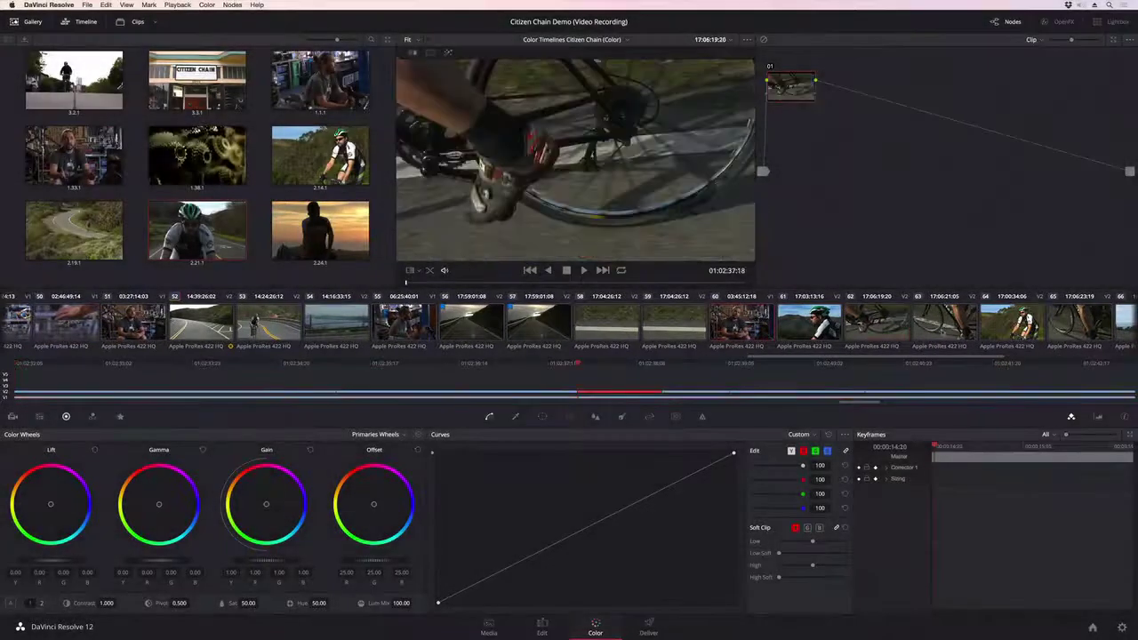
pyautogui.hscroll(8, 958, 351)
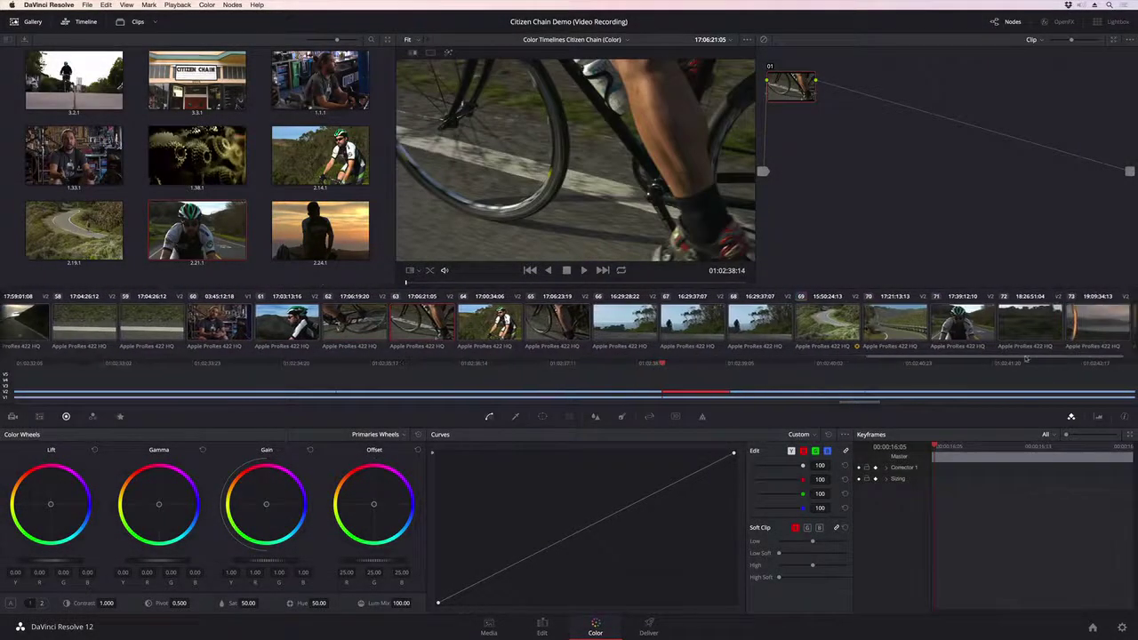
pyautogui.click(829, 336)
pyautogui.scroll(-5, 830, 384)
pyautogui.scroll(-4, 830, 384)
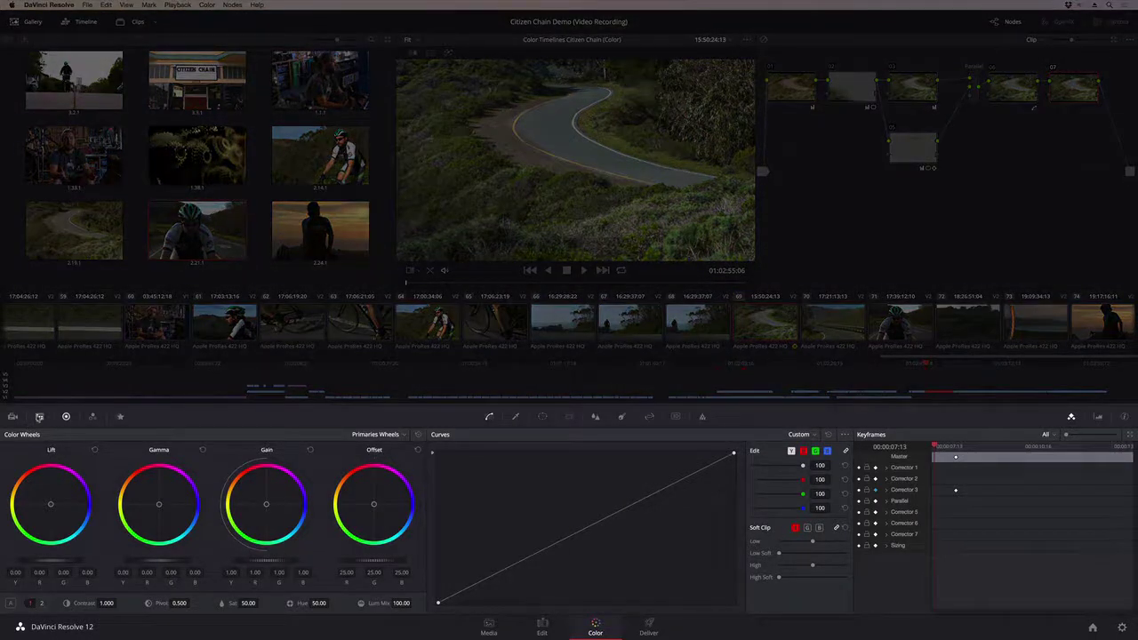
# Open the Color Match and RGB Mixer palettes, then keyframe Master and Corrector 3 a few frames later
pyautogui.click(40, 416)
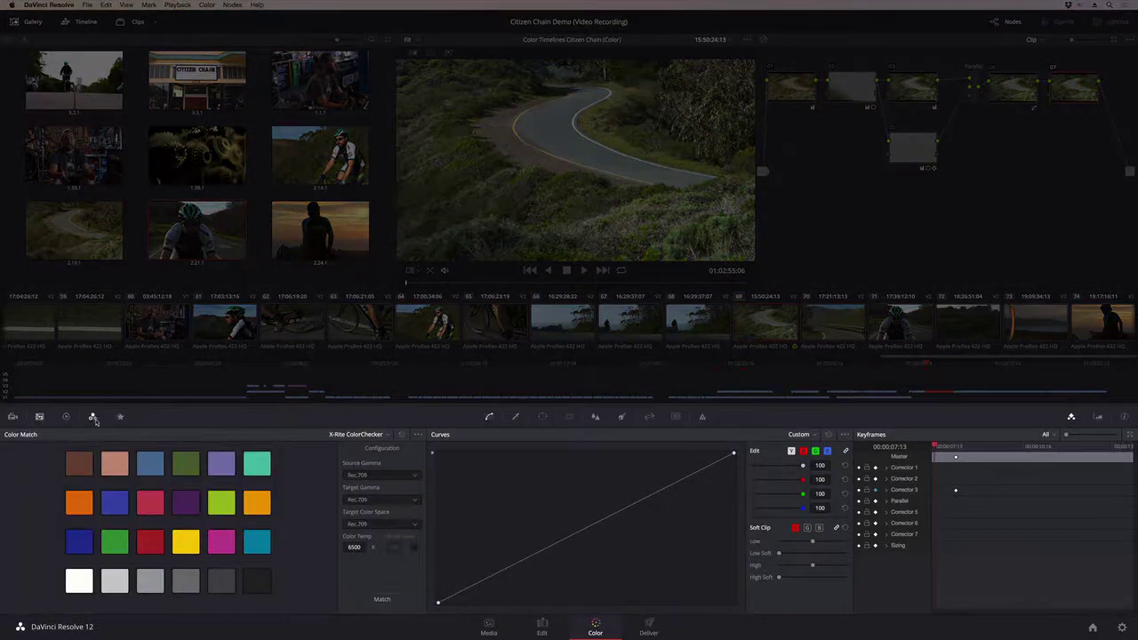
pyautogui.click(94, 416)
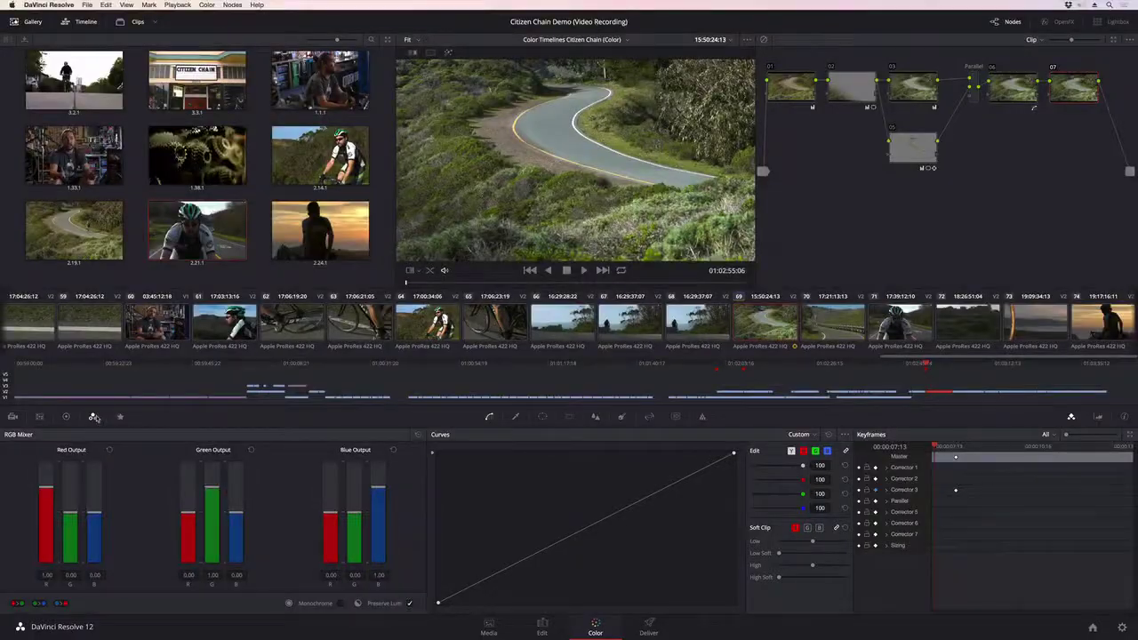
pyautogui.moveTo(951, 449); pyautogui.dragTo(1024, 456)
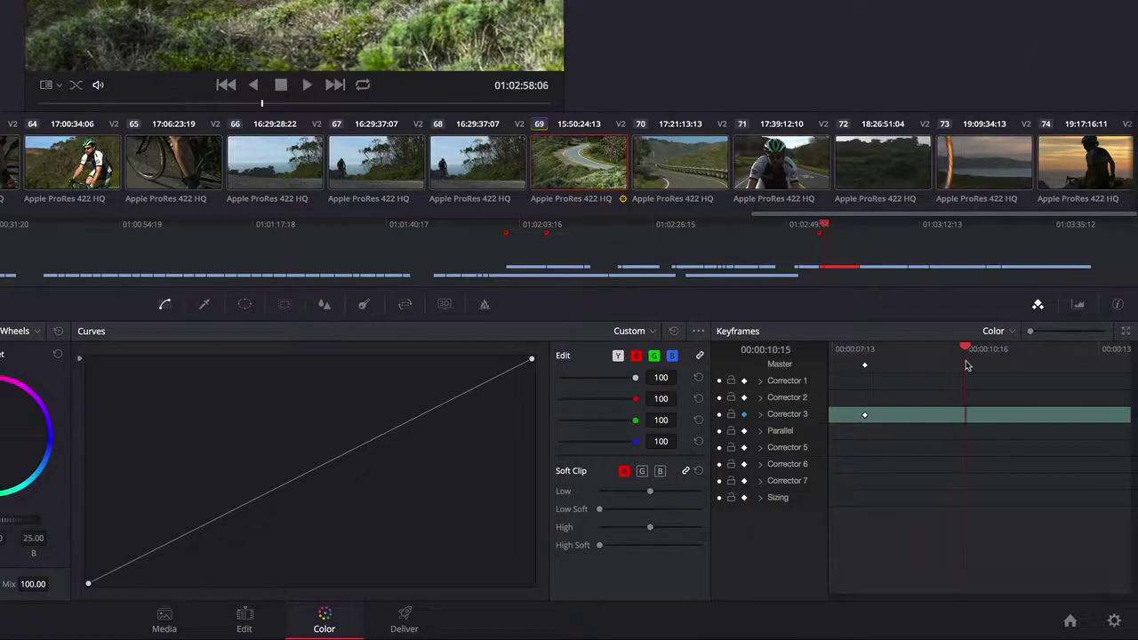
pyautogui.moveTo(968, 365); pyautogui.dragTo(972, 365)
pyautogui.hotkey('ctrl', '[')
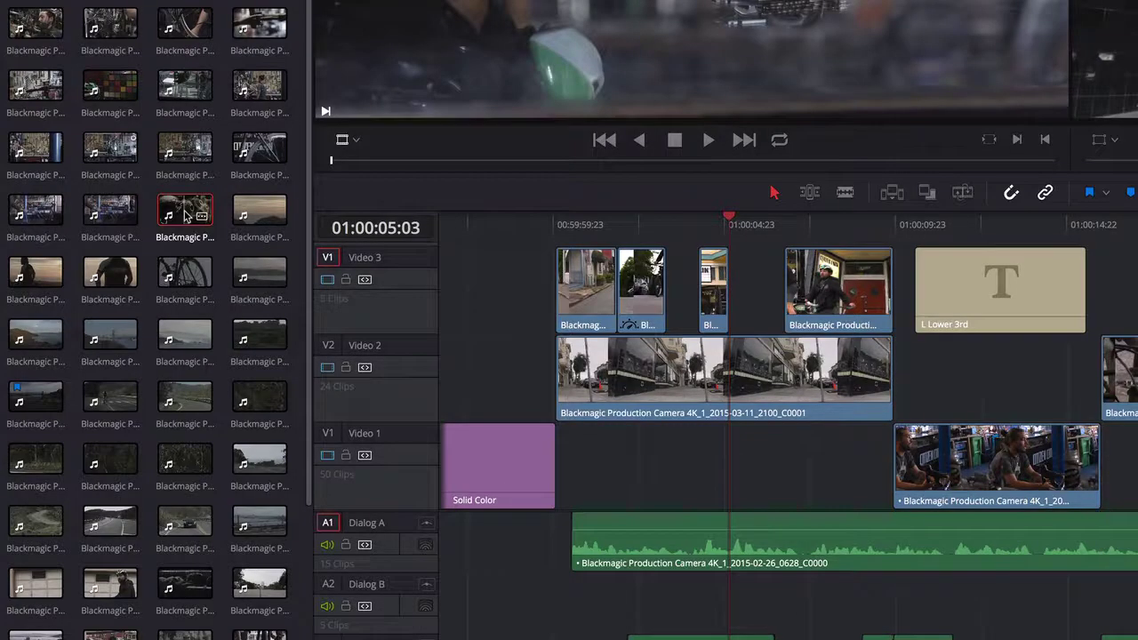
# Set all media pool clips' input color space to BMD 4K Film and scrub to the lower-third shot
pyautogui.hotkey('ctrl', 'a')
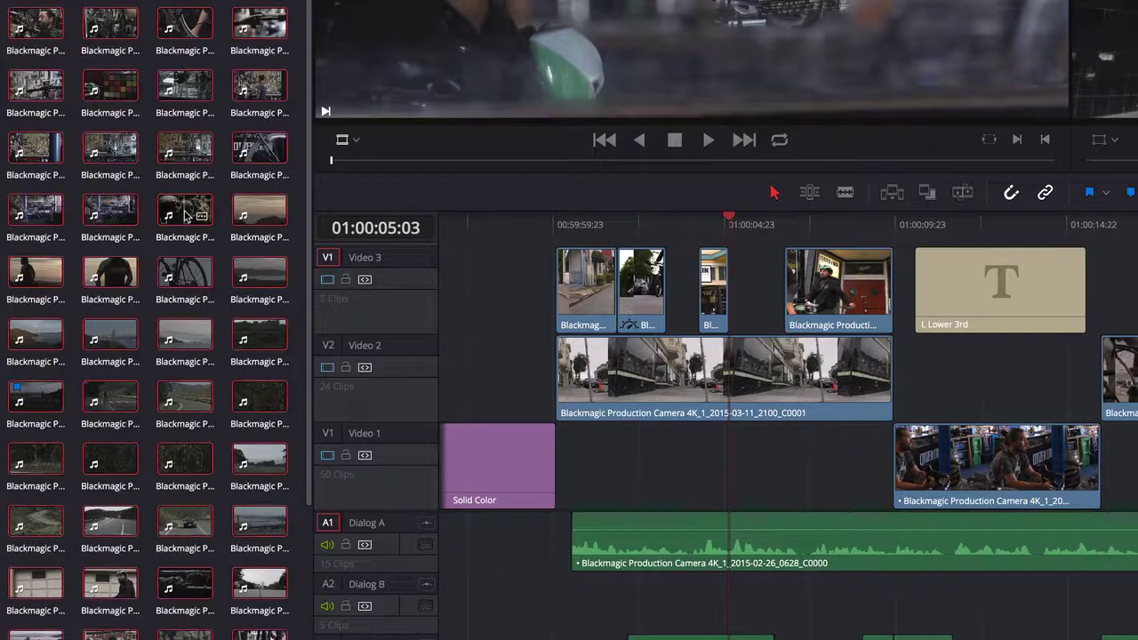
pyautogui.rightClick(180, 214)
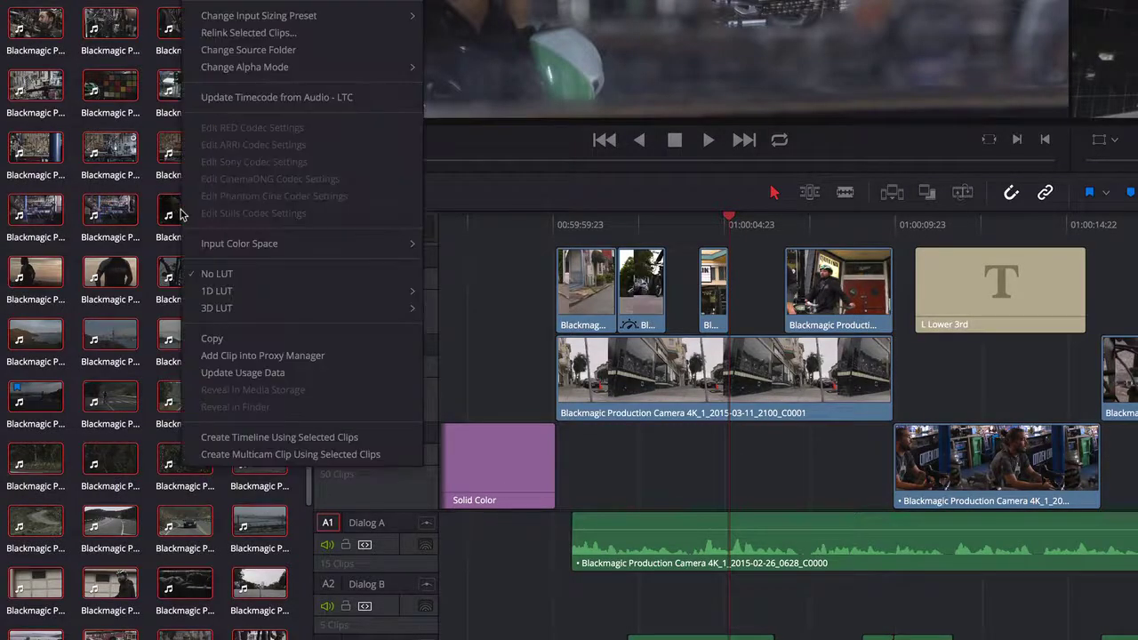
pyautogui.moveTo(214, 243)
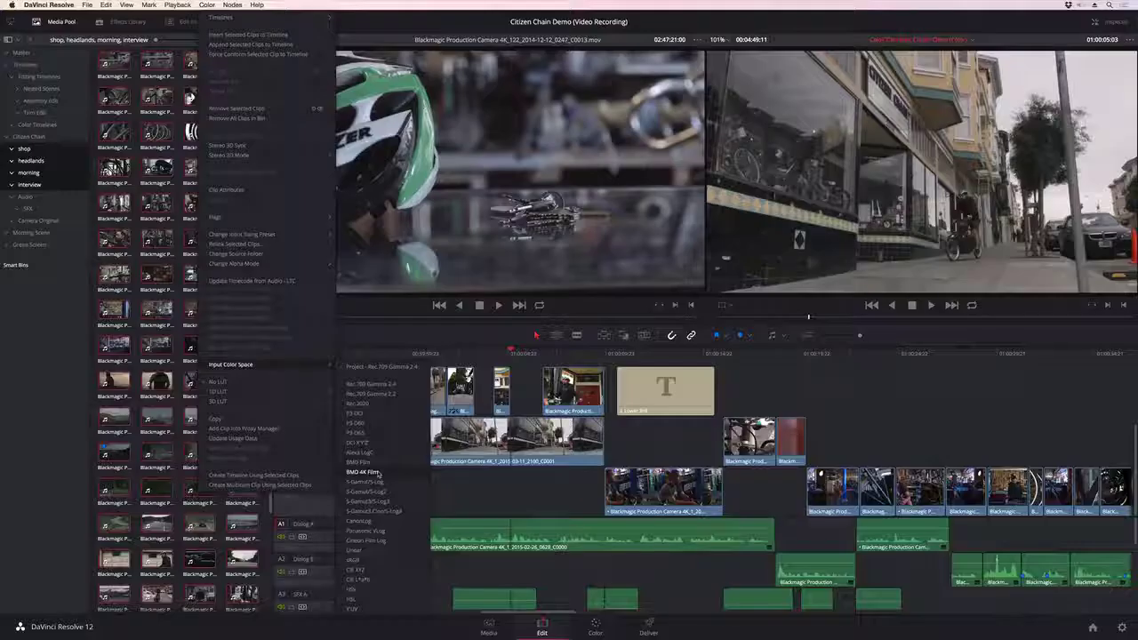
pyautogui.click(378, 473)
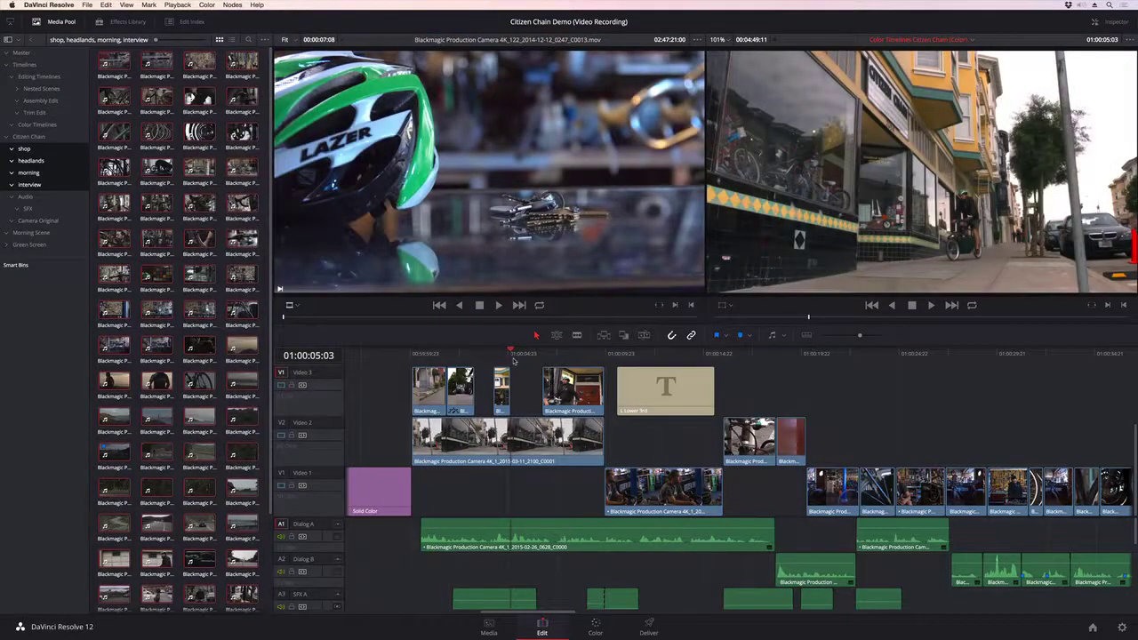
pyautogui.moveTo(513, 360); pyautogui.dragTo(936, 380)
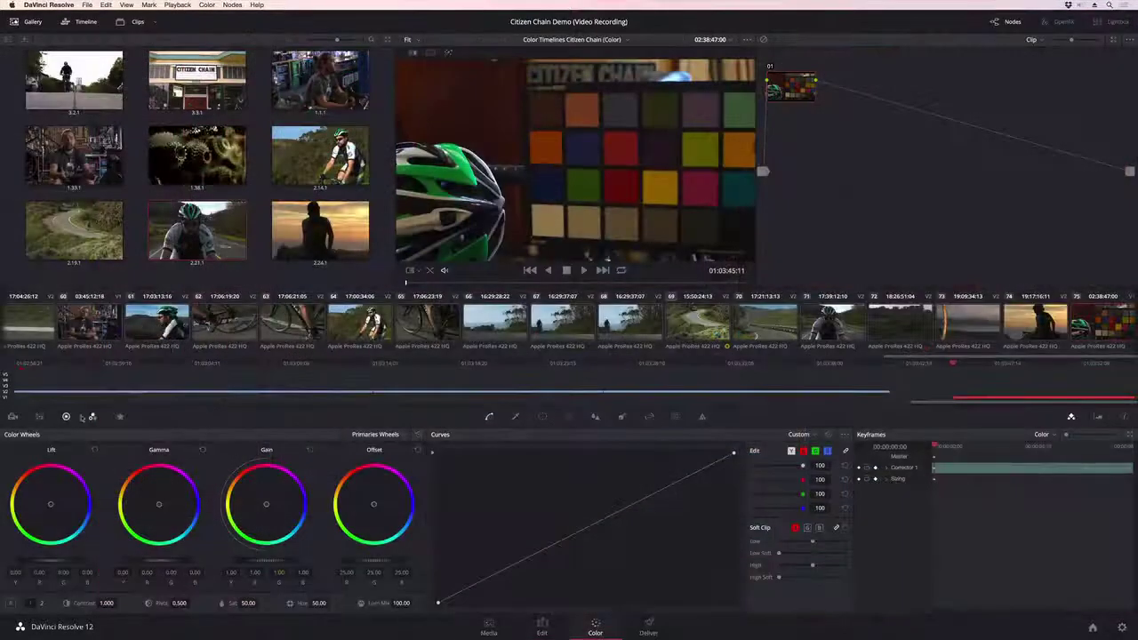
# Overlay the Color Chart grid, fit its four corners onto the ColorChecker, and match the clip to it
pyautogui.click(39, 417)
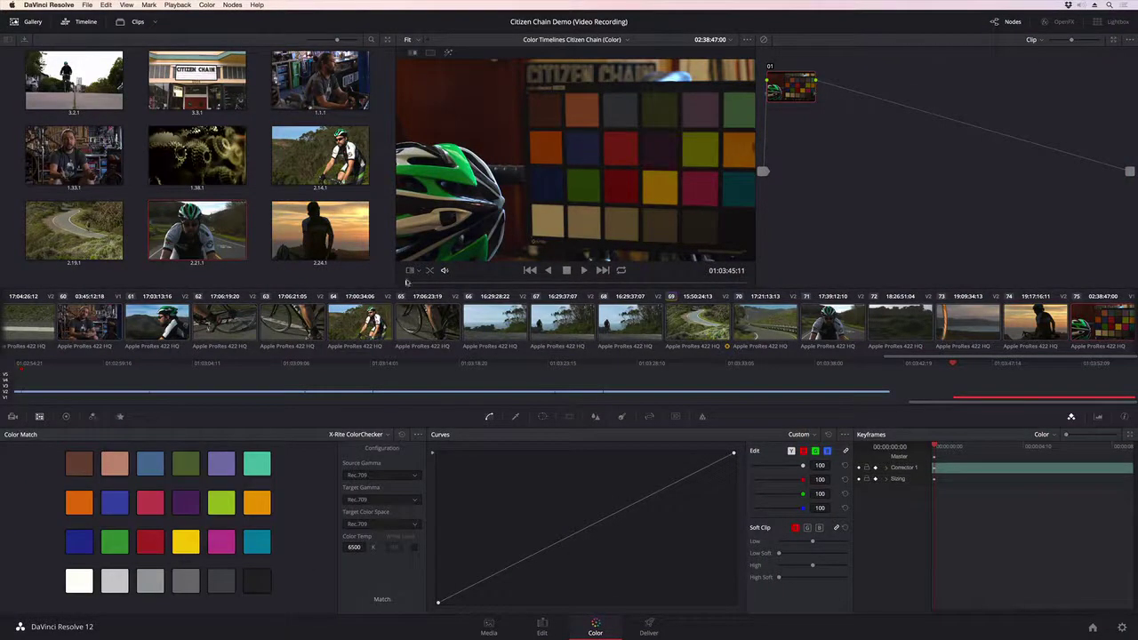
pyautogui.click(410, 271)
pyautogui.click(430, 342)
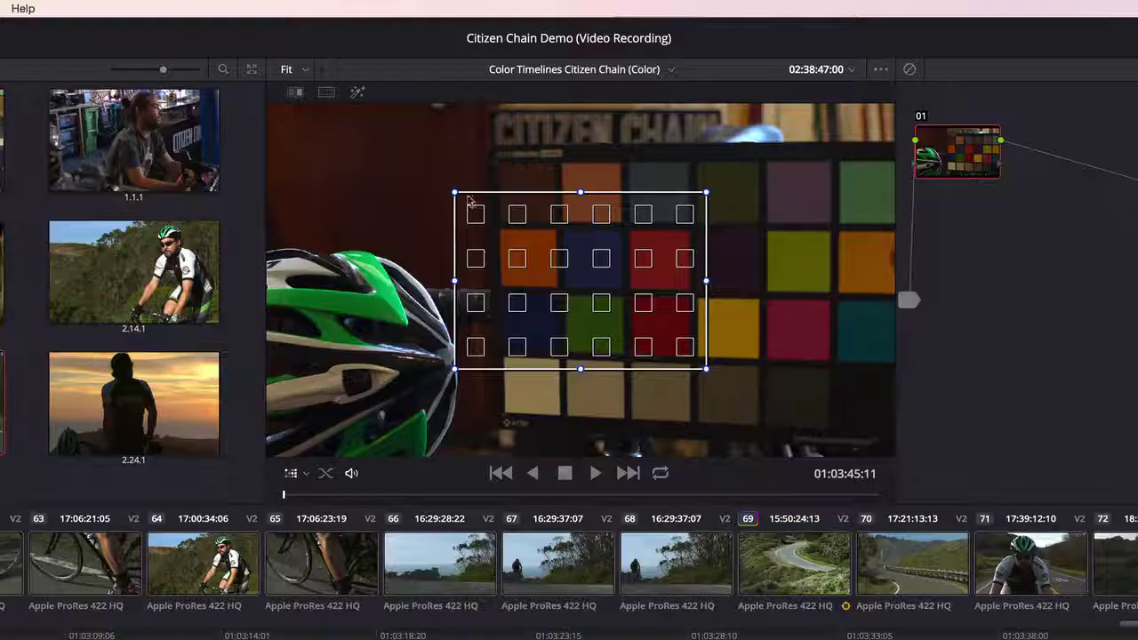
pyautogui.moveTo(454, 192); pyautogui.dragTo(493, 160)
pyautogui.moveTo(706, 192); pyautogui.dragTo(898, 158)
pyautogui.moveTo(706, 369); pyautogui.dragTo(892, 436)
pyautogui.moveTo(454, 368); pyautogui.dragTo(502, 414)
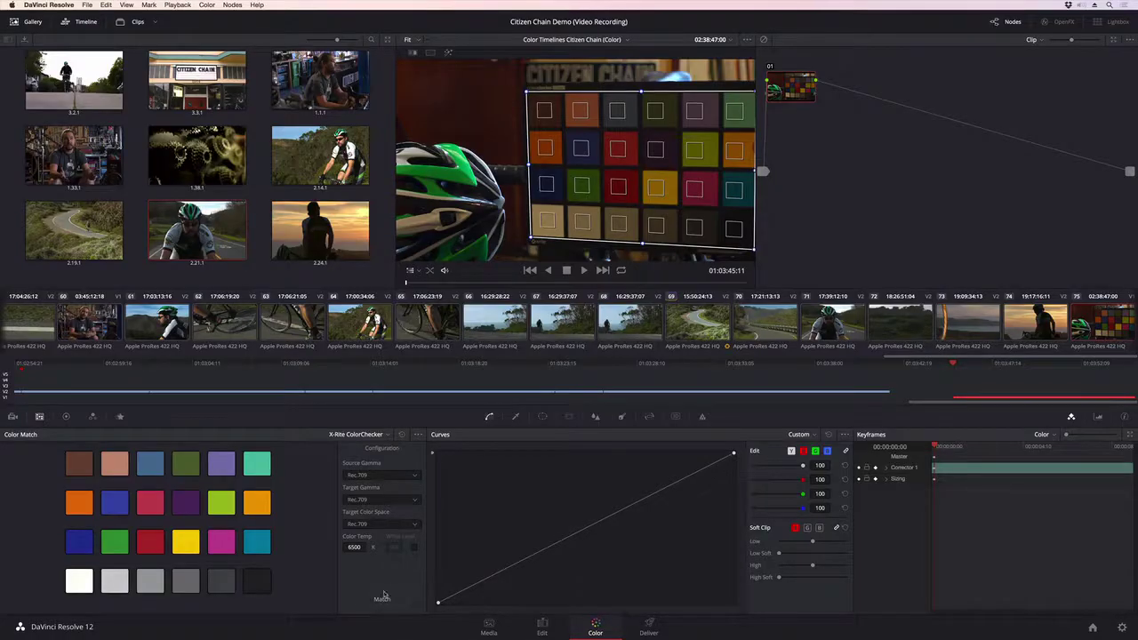
pyautogui.click(383, 598)
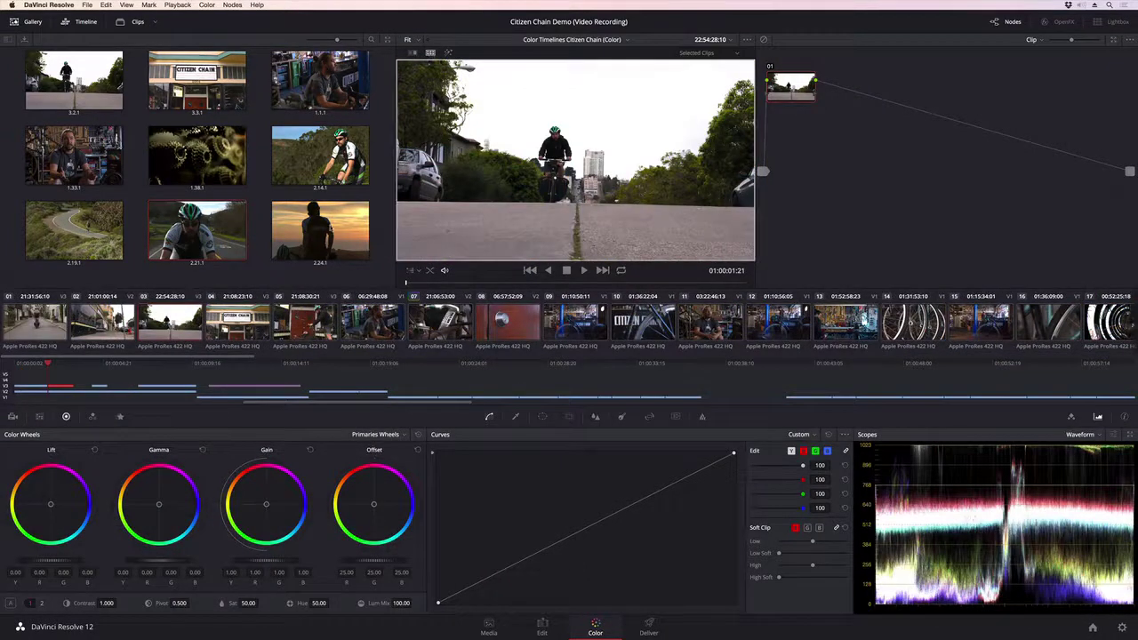
# Show clips 01–04 in split screen and shot-match clip 03 to the reference clip
pyautogui.keyDown('super'); pyautogui.click(96, 336); pyautogui.keyUp('super')
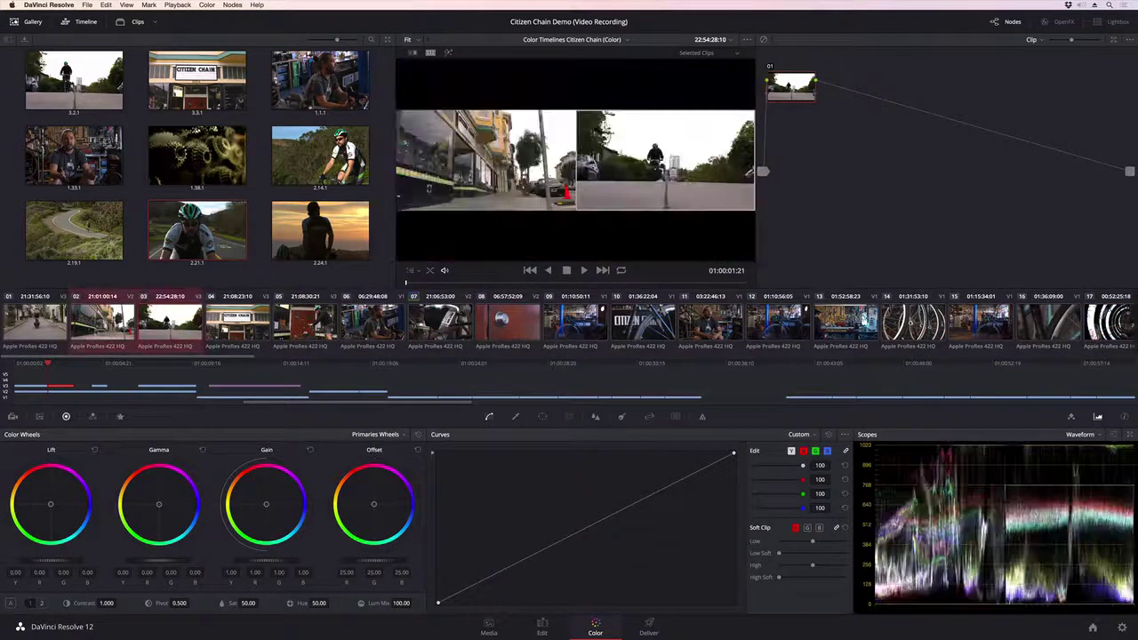
pyautogui.keyDown('super'); pyautogui.click(34, 324); pyautogui.keyUp('super')
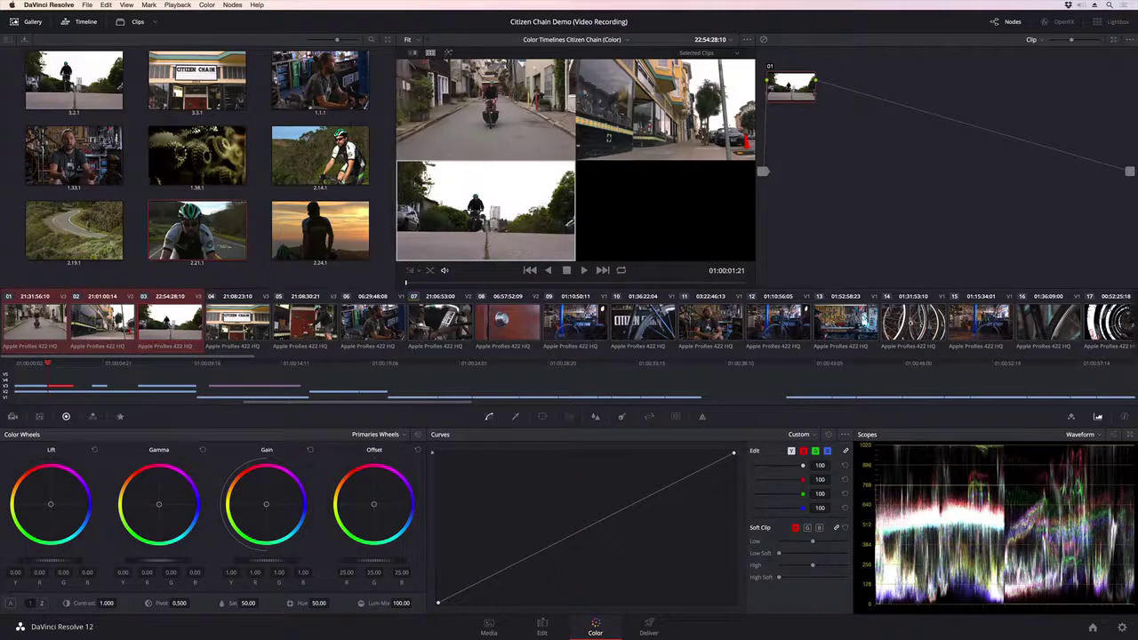
pyautogui.keyDown('super'); pyautogui.click(237, 325); pyautogui.keyUp('super')
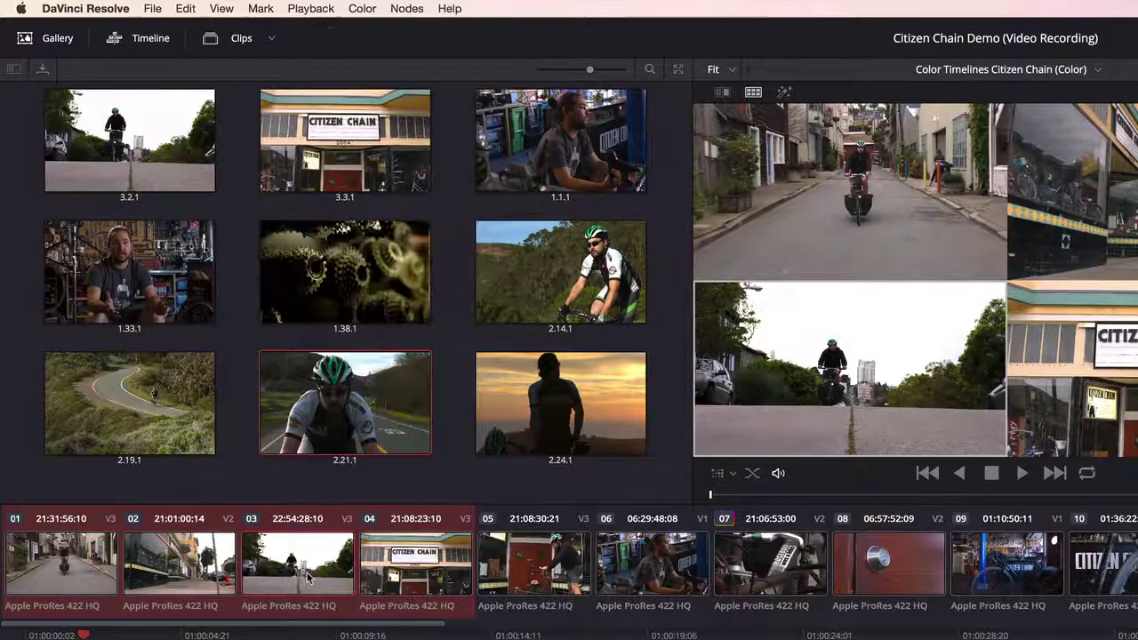
pyautogui.rightClick(177, 332)
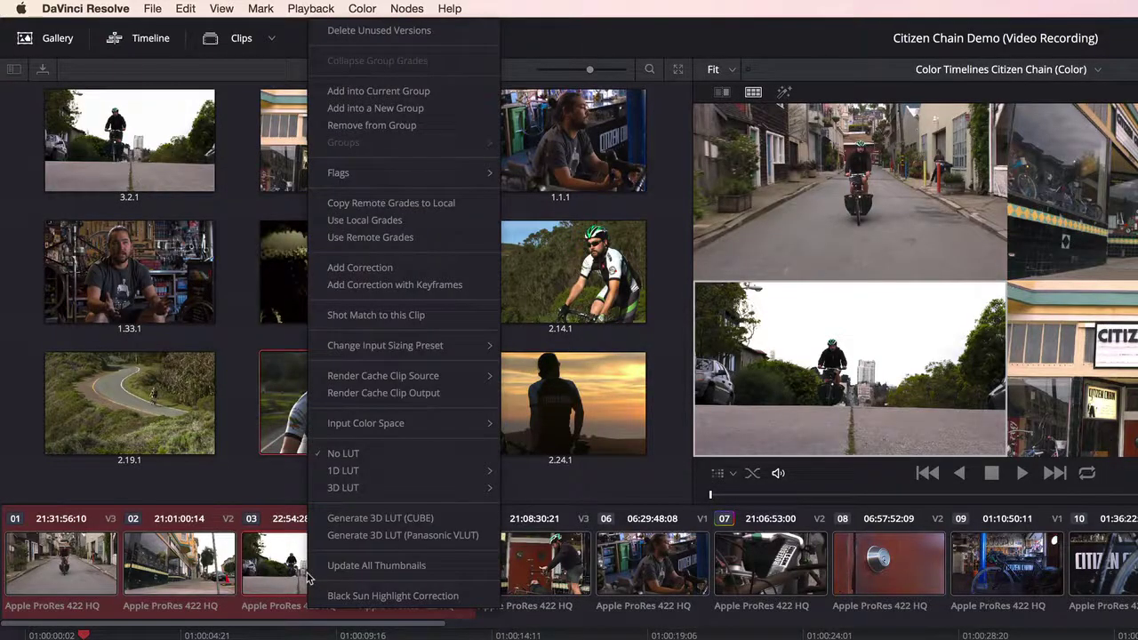
pyautogui.click(397, 316)
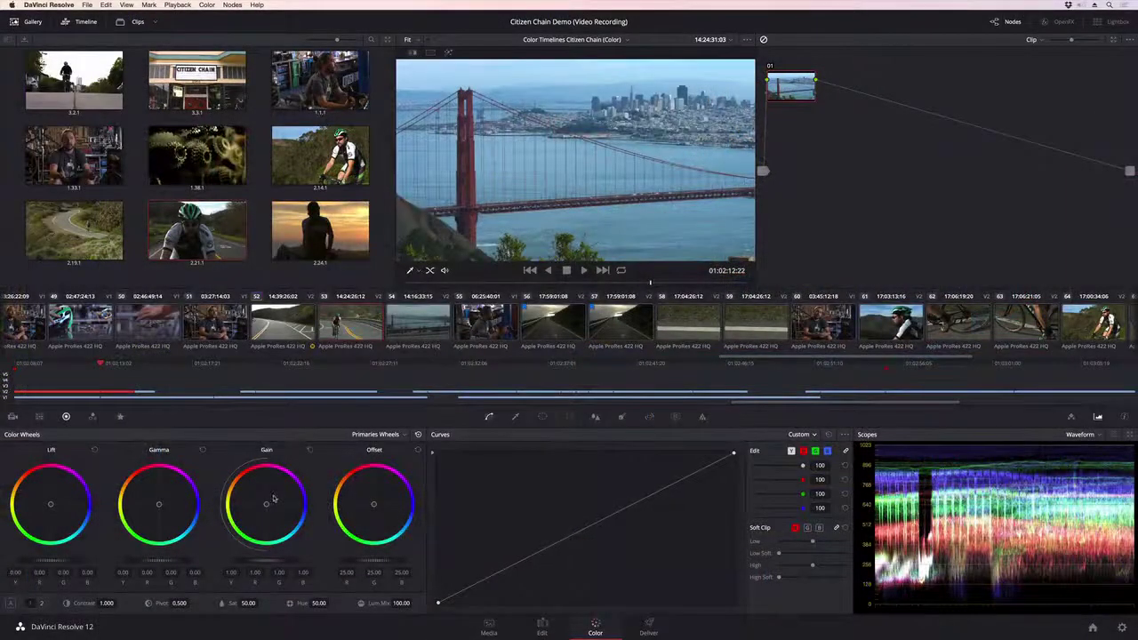
# Warm the Gain wheel, then in Primaries Bars set Gain Y to 1.13 and Lift Y to -0.06
pyautogui.moveTo(273, 500); pyautogui.dragTo(246, 477)
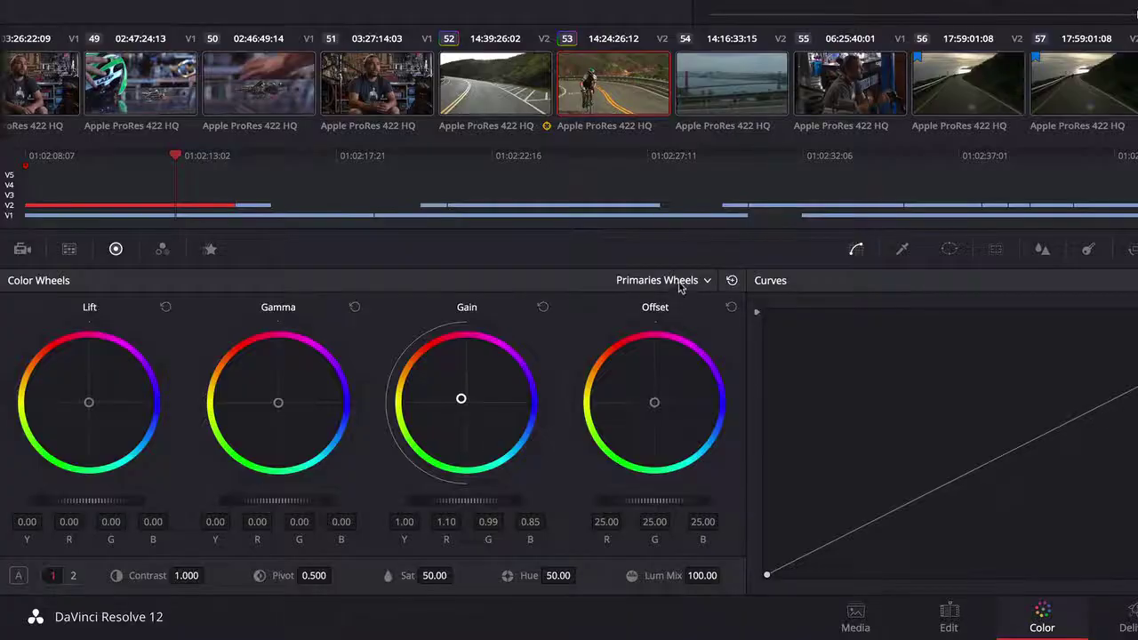
pyautogui.click(387, 435)
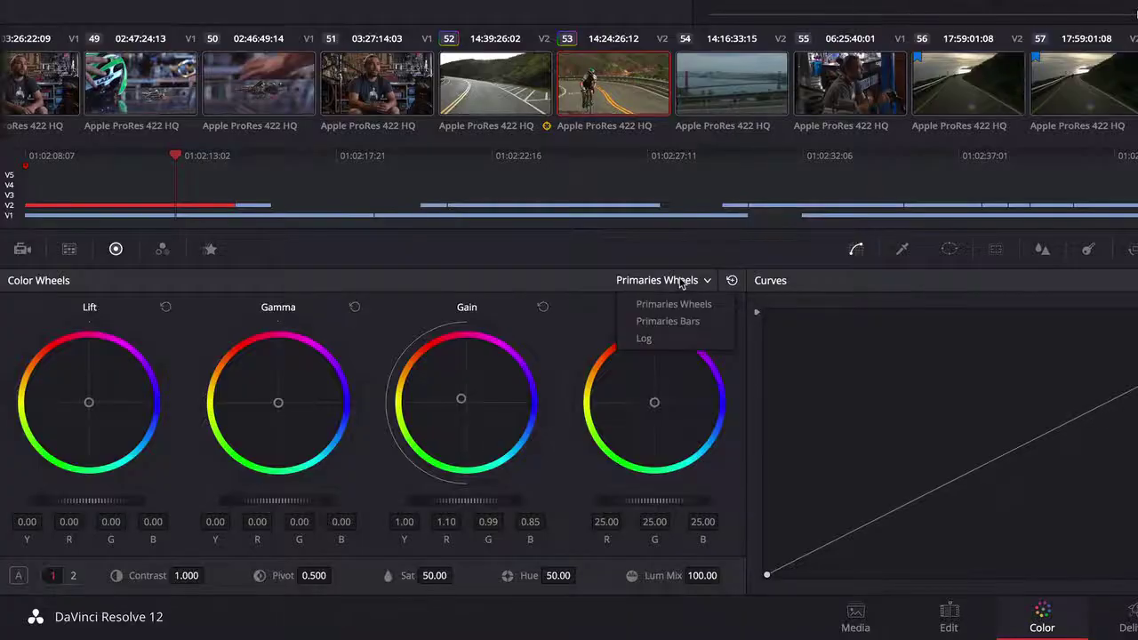
pyautogui.click(680, 322)
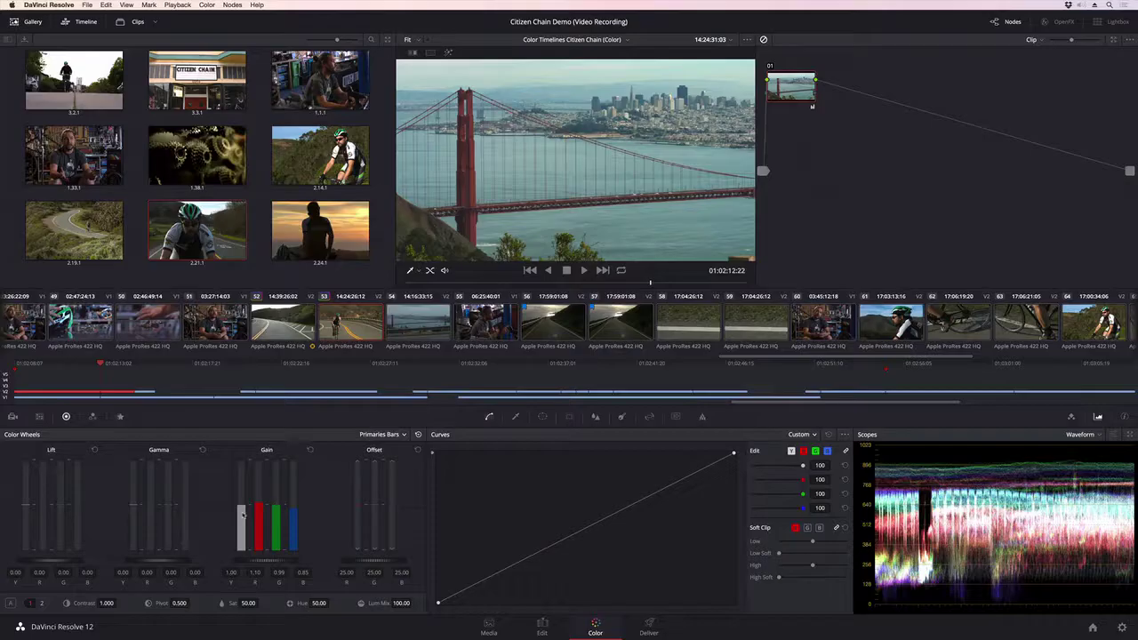
pyautogui.moveTo(243, 514); pyautogui.dragTo(240, 498)
pyautogui.moveTo(27, 487); pyautogui.dragTo(26, 511)
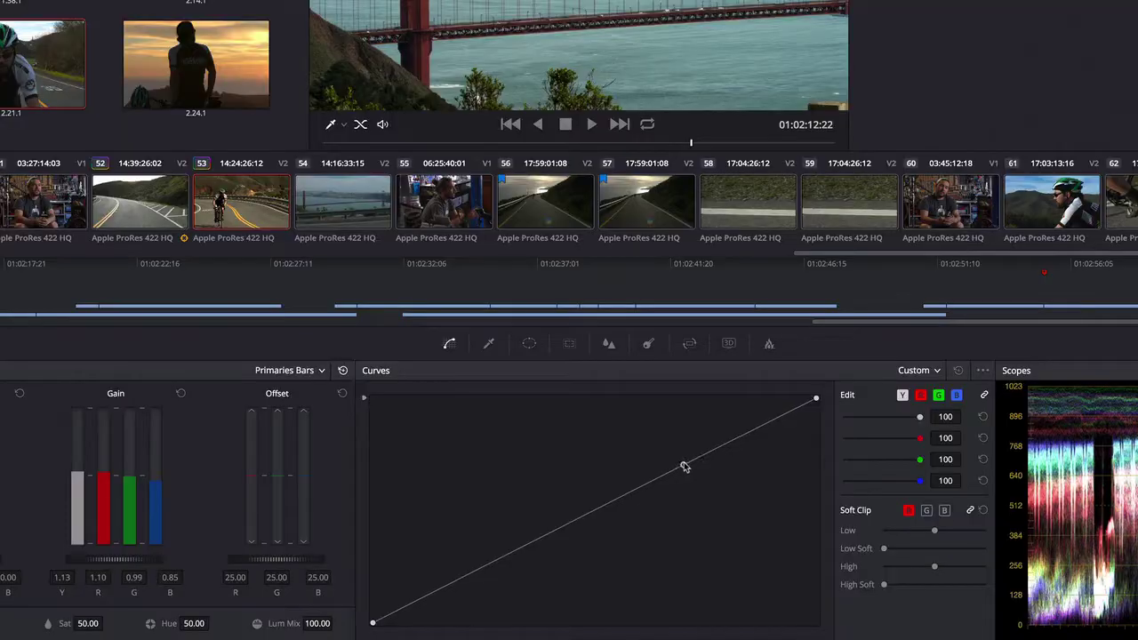
# Shape the Custom curve into an S-curve with brighter highlights and deeper shadows
pyautogui.moveTo(643, 498); pyautogui.dragTo(643, 487)
pyautogui.click(553, 545)
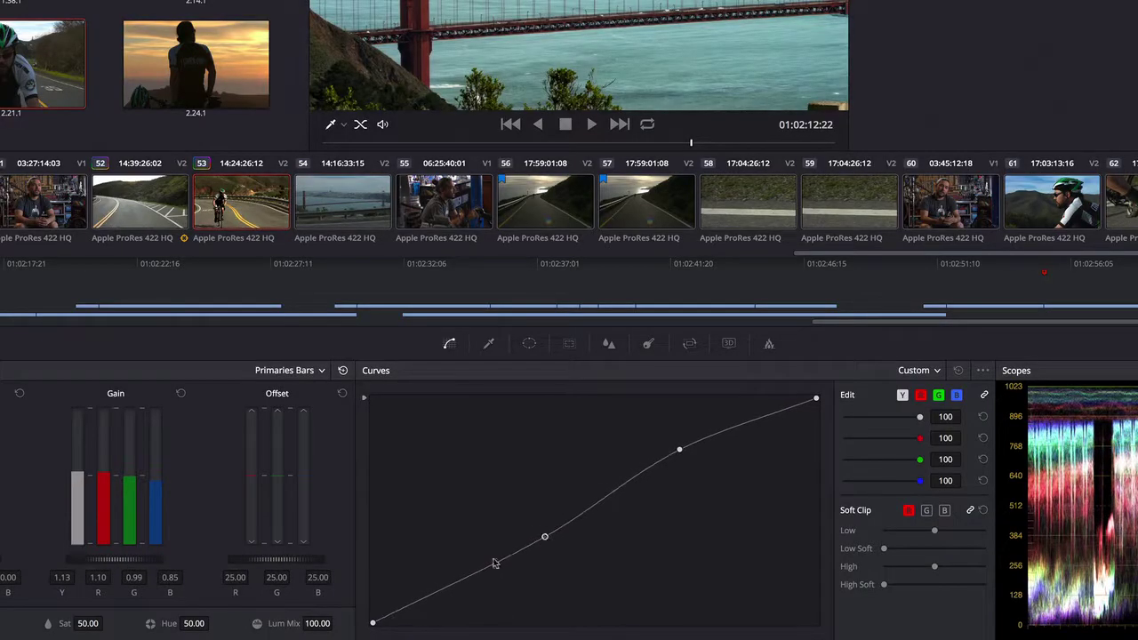
pyautogui.moveTo(495, 568); pyautogui.dragTo(423, 610)
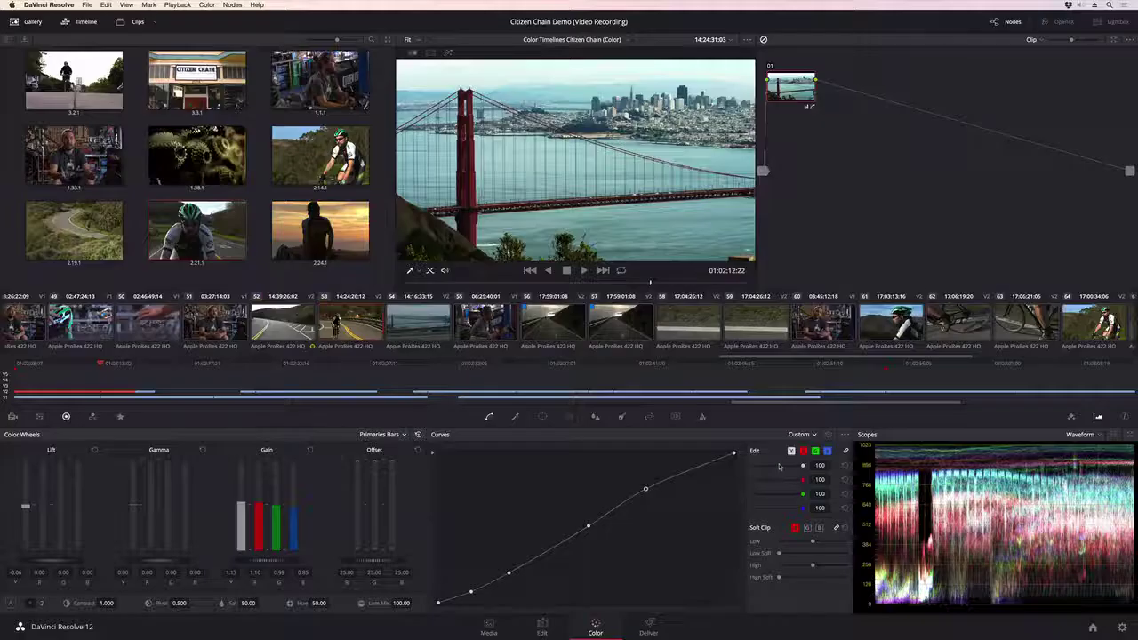
# Switch to Hue vs Hue, rotate three hue ranges downward, and toggle bypass to compare
pyautogui.click(919, 369)
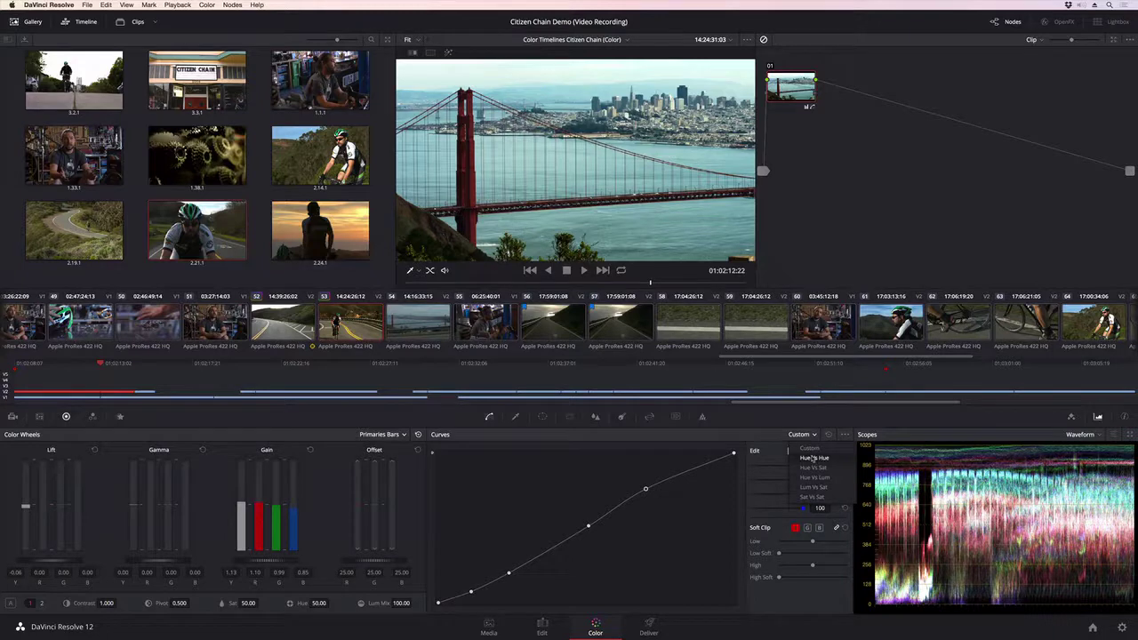
pyautogui.click(812, 458)
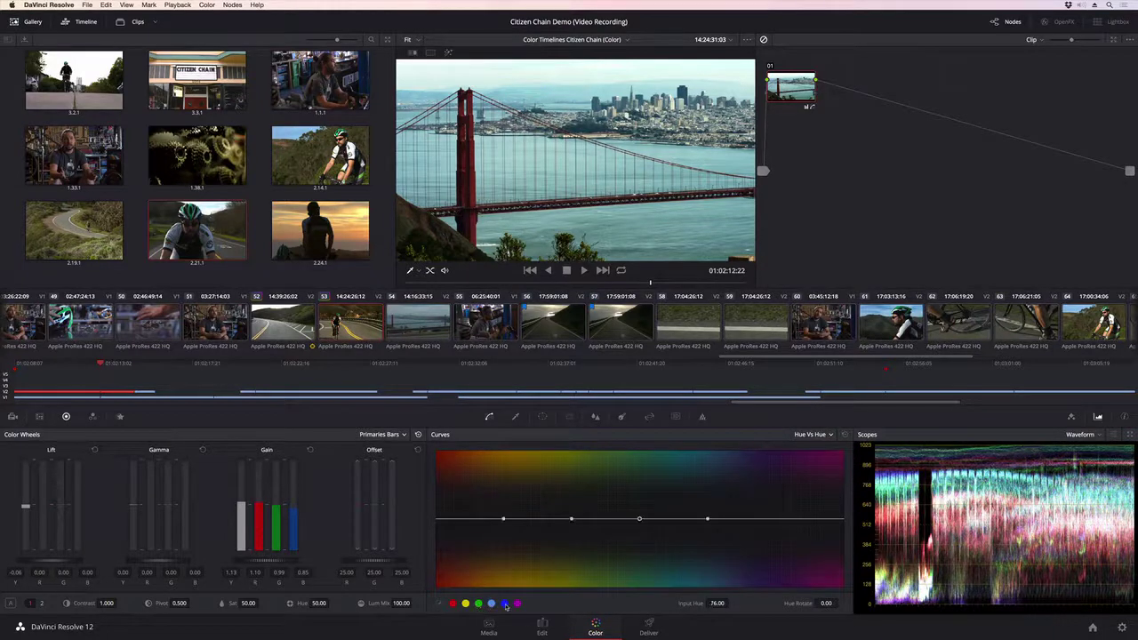
pyautogui.moveTo(639, 519); pyautogui.dragTo(638, 525)
pyautogui.moveTo(570, 518); pyautogui.dragTo(571, 525)
pyautogui.moveTo(708, 519); pyautogui.dragTo(709, 525)
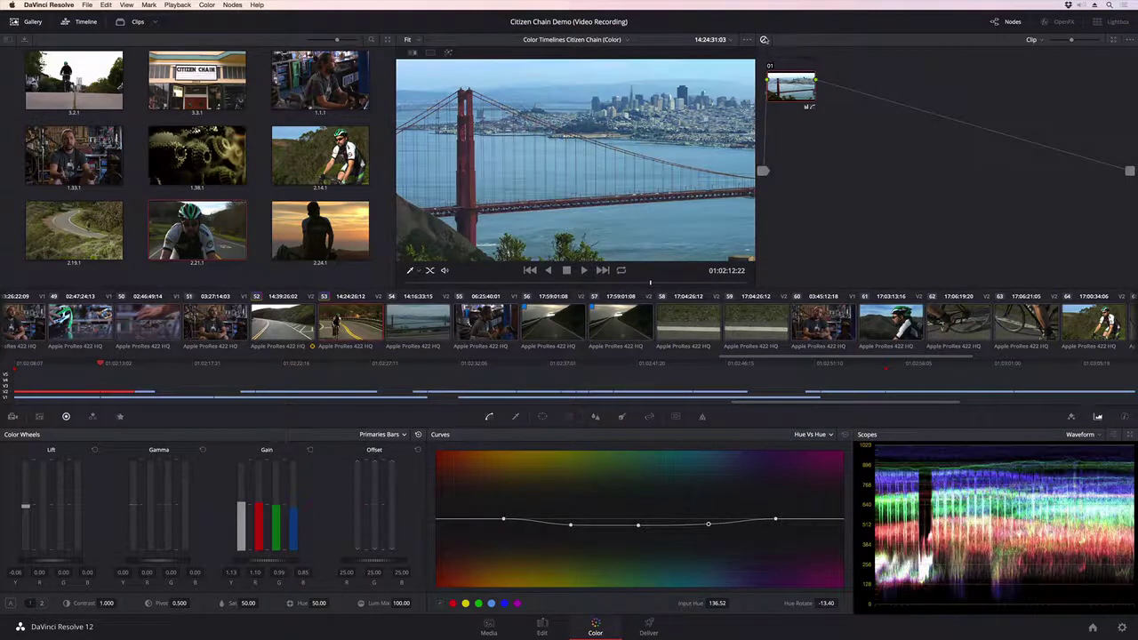
pyautogui.hotkey('shift', 'd')
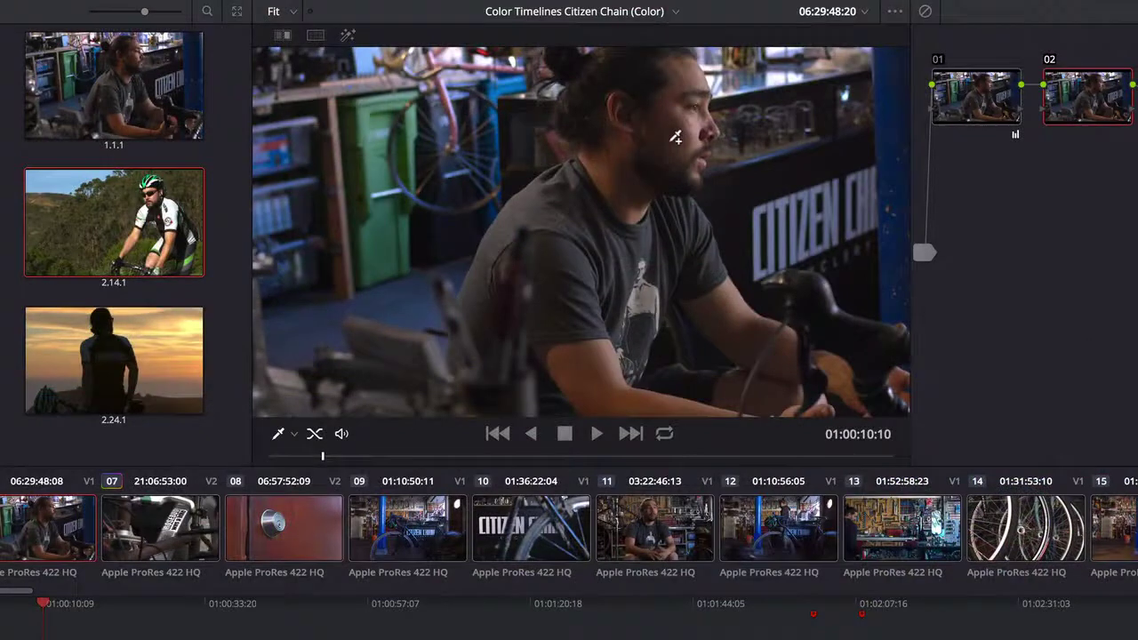
# Sample the man's cheek and arm skin tones with the 3D qualifier and view the highlighted matte
pyautogui.moveTo(675, 138); pyautogui.dragTo(696, 123)
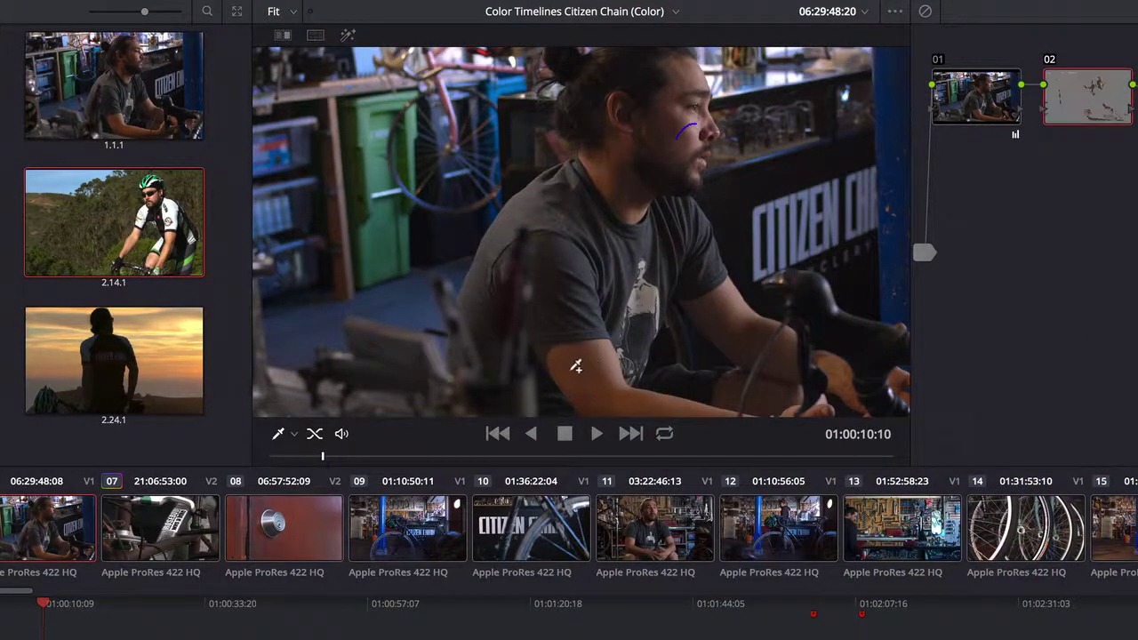
pyautogui.moveTo(571, 367); pyautogui.dragTo(650, 405)
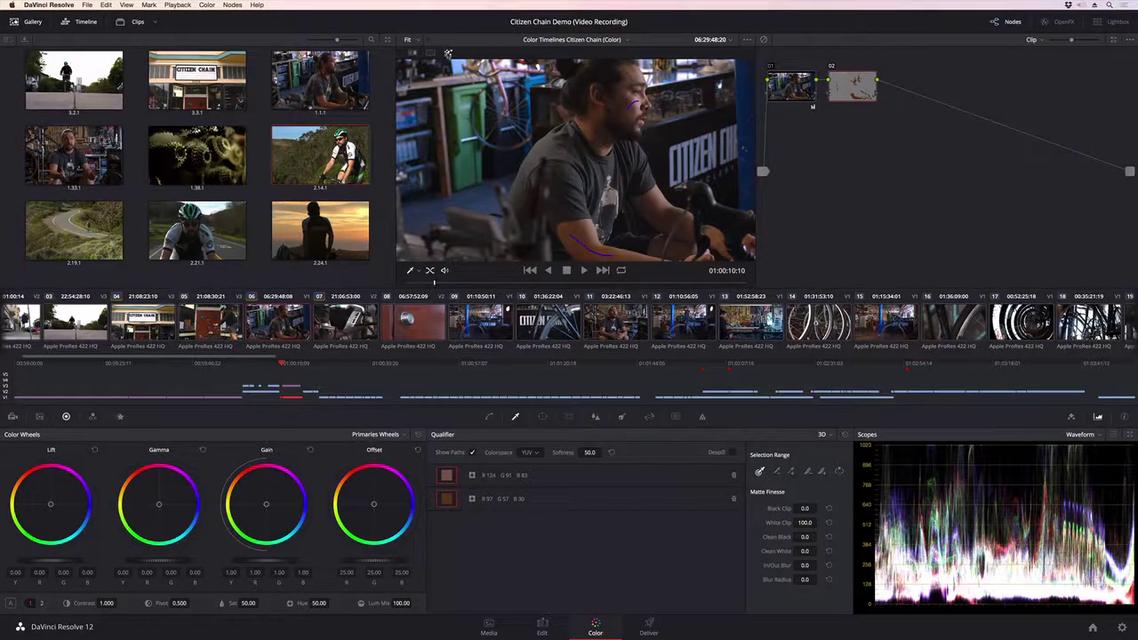
pyautogui.click(448, 54)
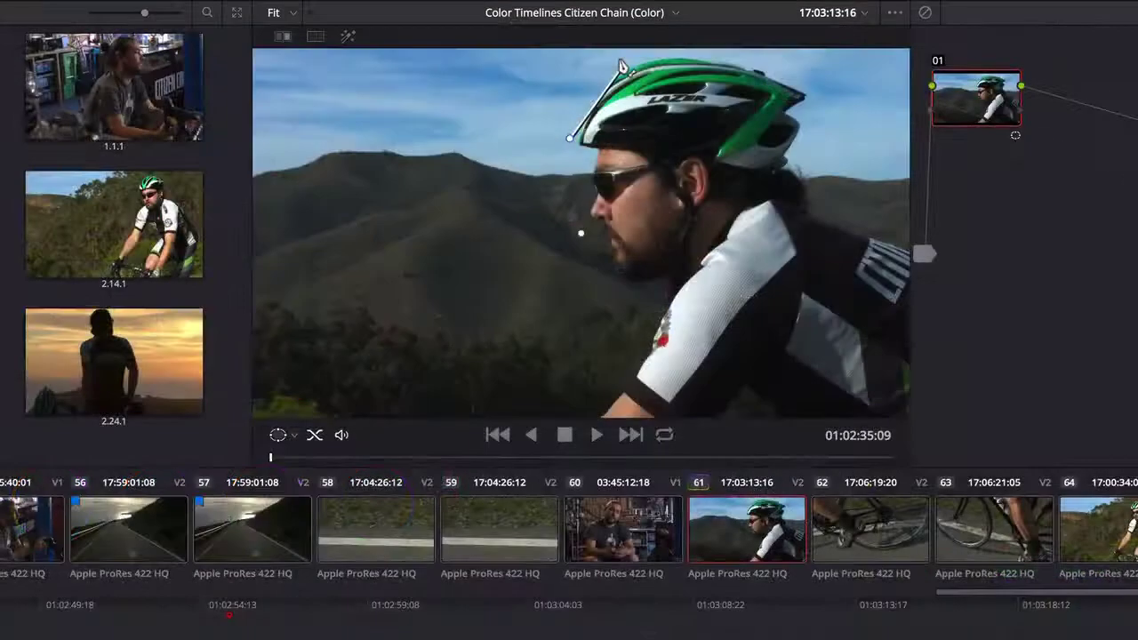
# Outline the cyclist's helmet with a Curve window, then track the road mask forward through the clip
pyautogui.click(570, 139)
pyautogui.click(625, 64)
pyautogui.click(752, 65)
pyautogui.click(813, 95)
pyautogui.click(788, 162)
pyautogui.click(720, 171)
pyautogui.click(617, 149)
pyautogui.click(570, 138)
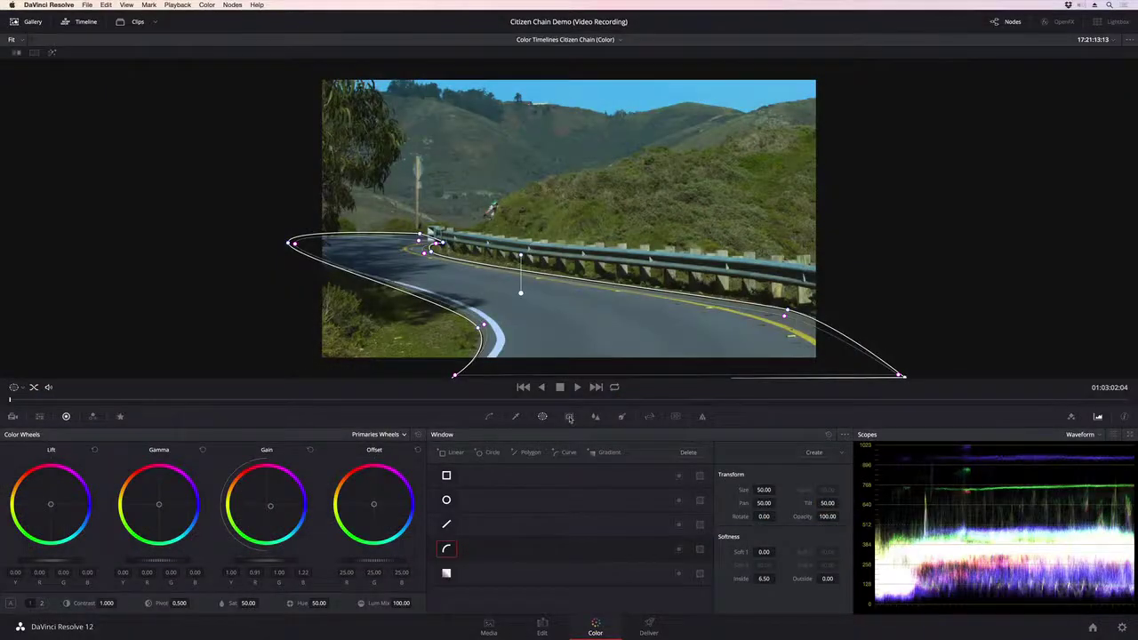
pyautogui.click(570, 417)
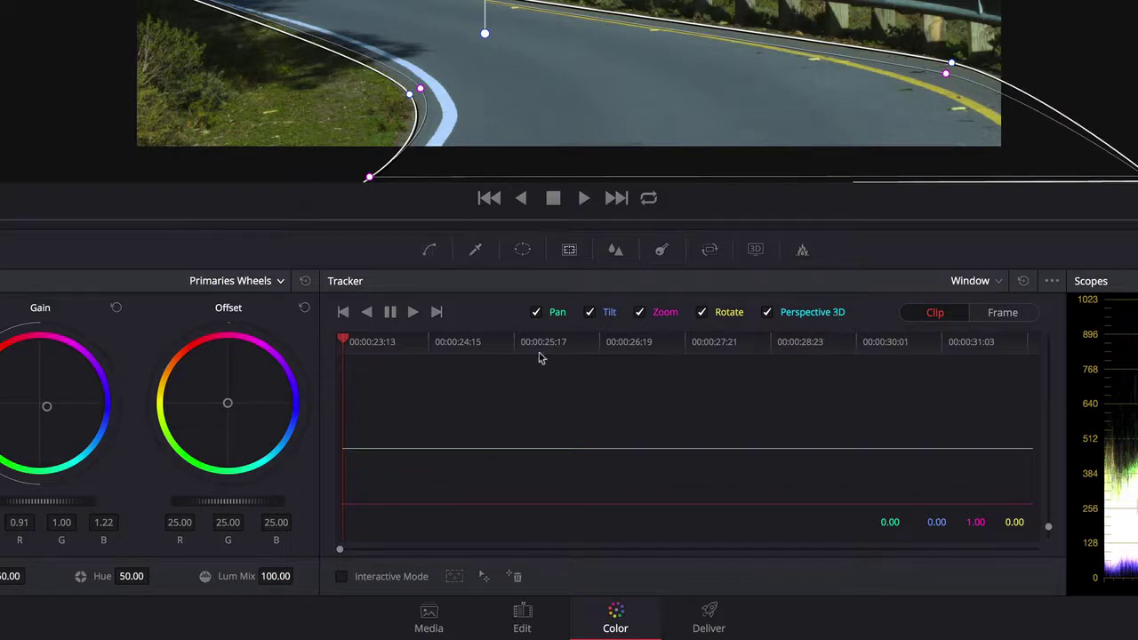
pyautogui.click(413, 311)
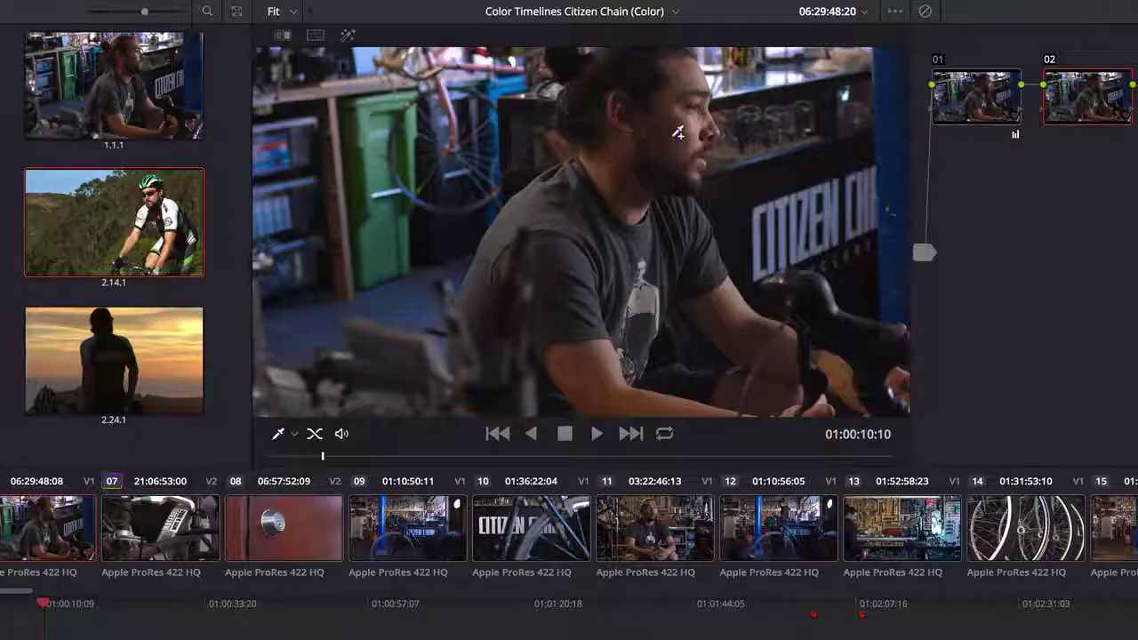
# Key the man's skin by sampling his cheek and arm, then view the matte against grey
pyautogui.moveTo(628, 105); pyautogui.dragTo(640, 100)
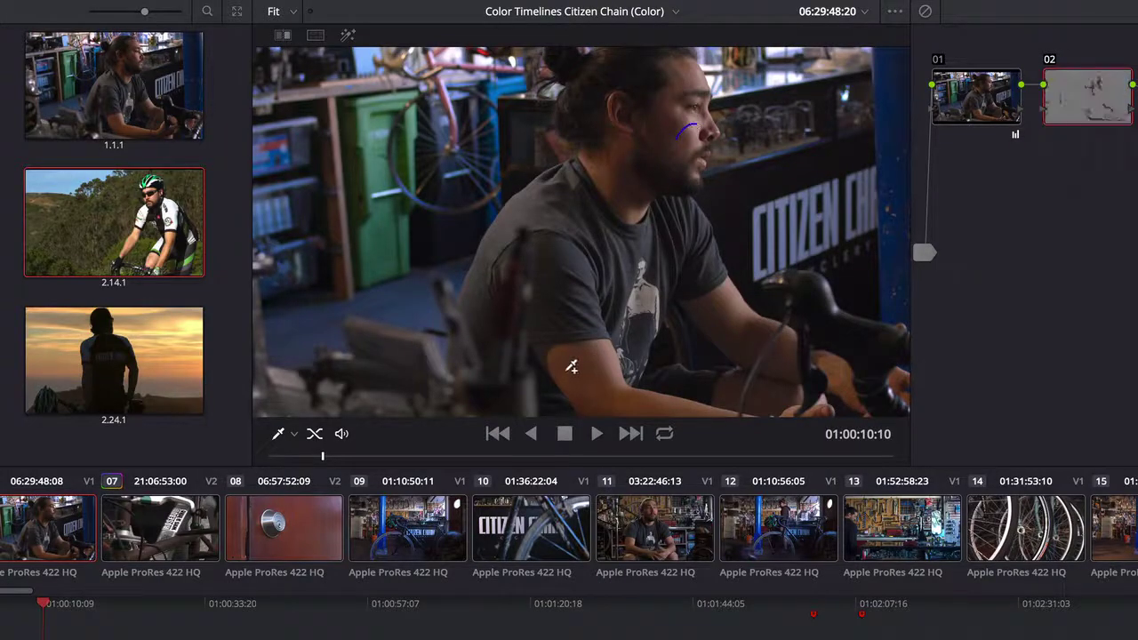
pyautogui.moveTo(571, 367); pyautogui.dragTo(651, 402)
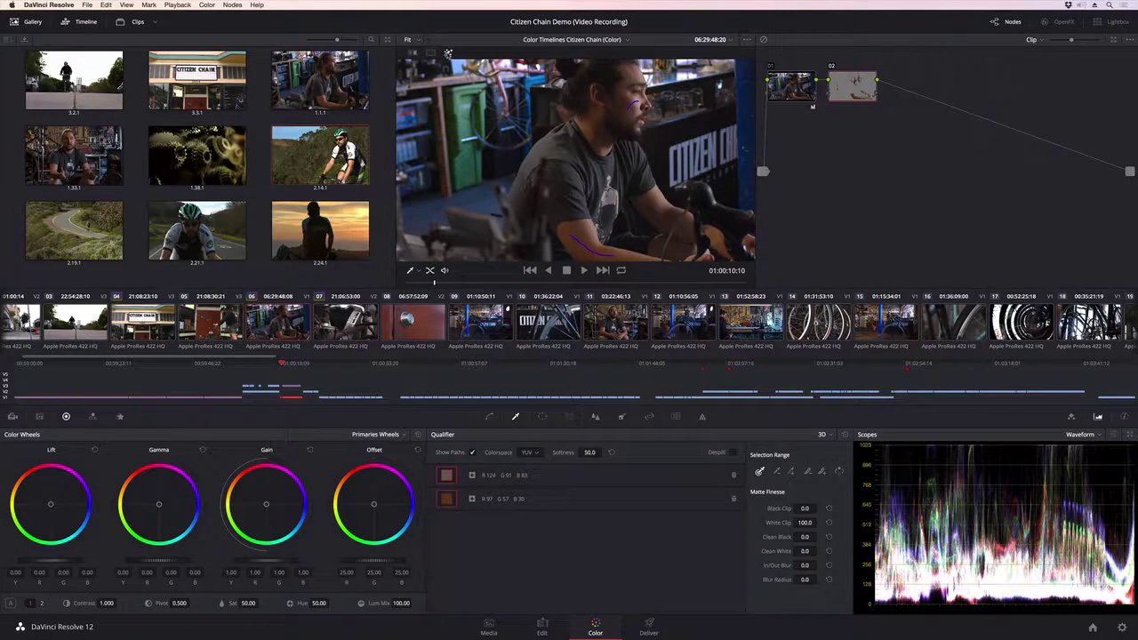
pyautogui.hotkey('shift', 'h')
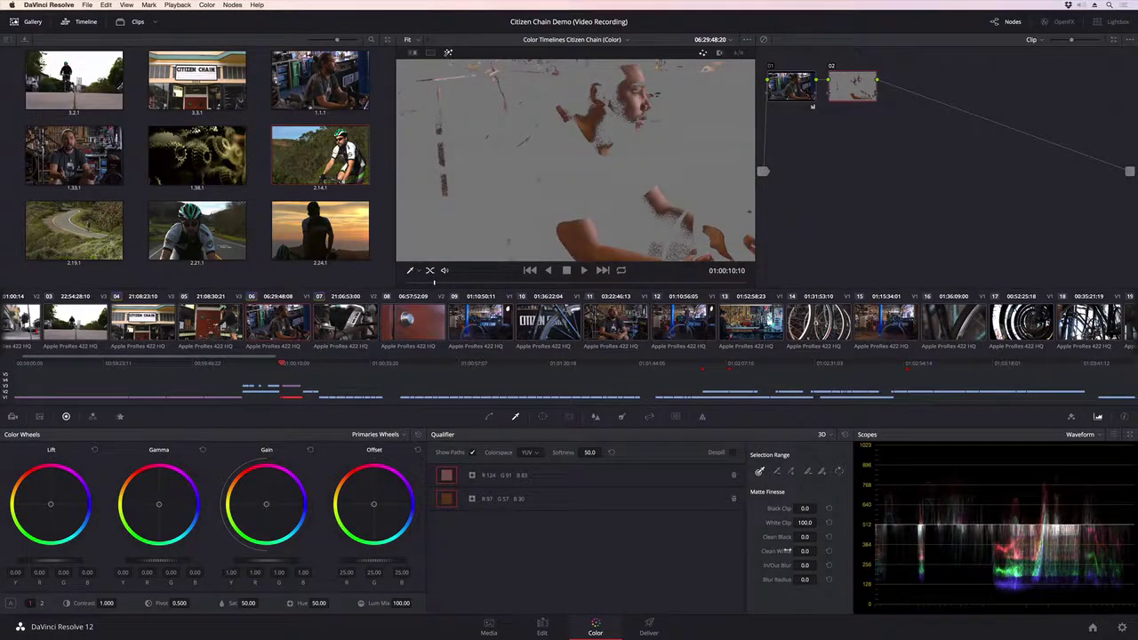
# Clean the matte with Clean White 14.0, Clean Black 48.9 and In/Out Blur -2.3
pyautogui.moveTo(788, 550); pyautogui.dragTo(869, 556)
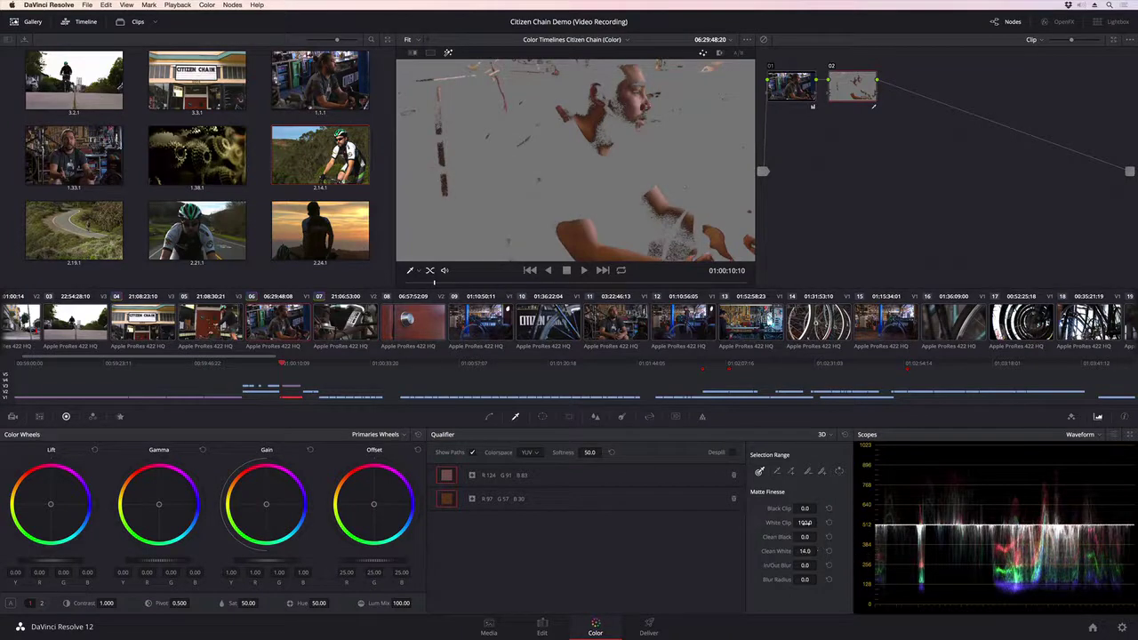
pyautogui.moveTo(804, 536); pyautogui.dragTo(1025, 549)
pyautogui.moveTo(796, 561); pyautogui.dragTo(818, 566)
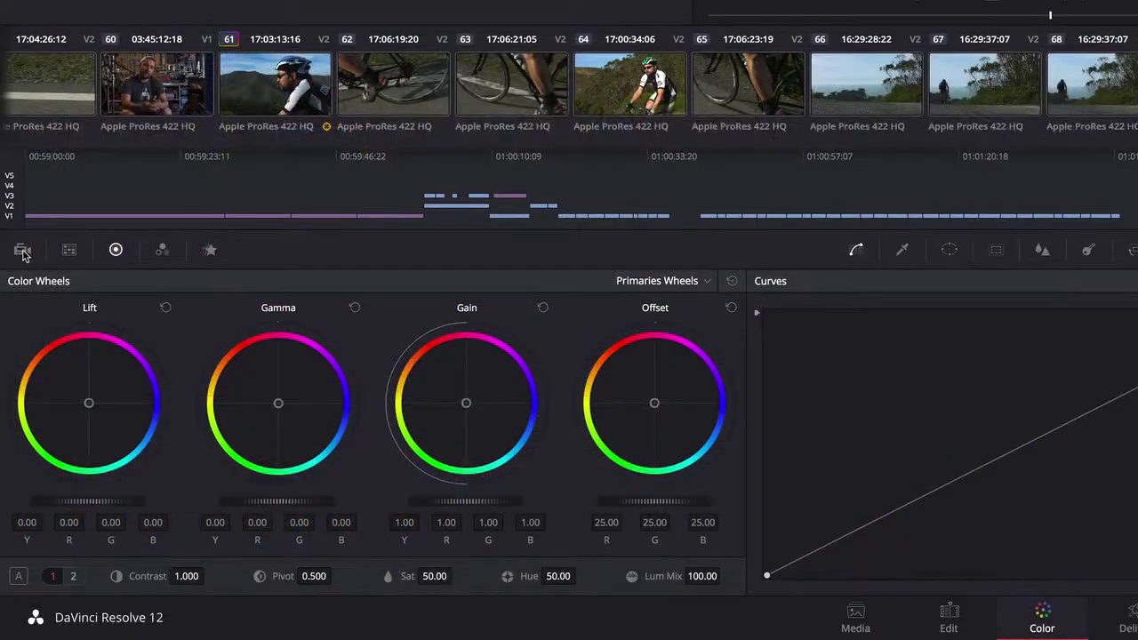
# Switch the sunset clip's Camera Raw decoding to per-clip settings
pyautogui.click(22, 250)
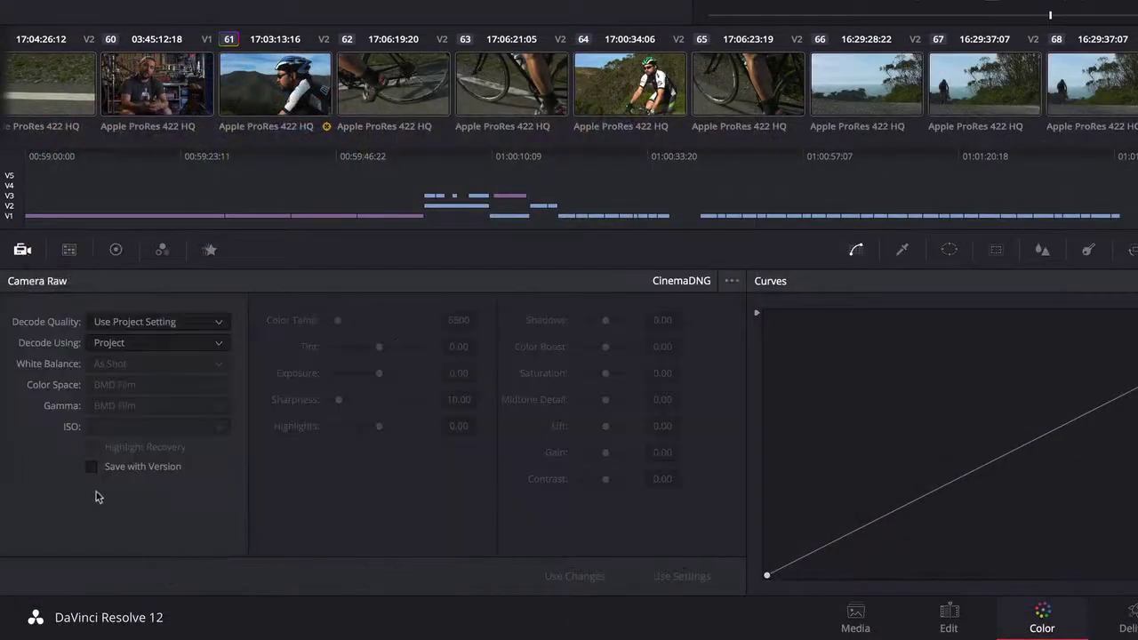
pyautogui.click(155, 345)
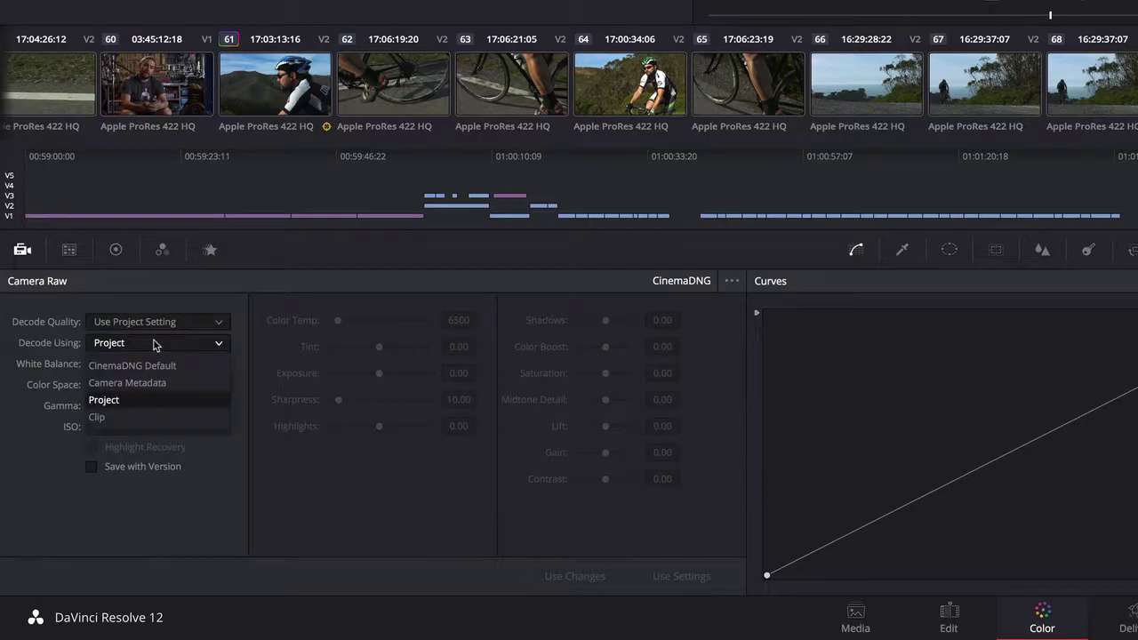
pyautogui.click(128, 421)
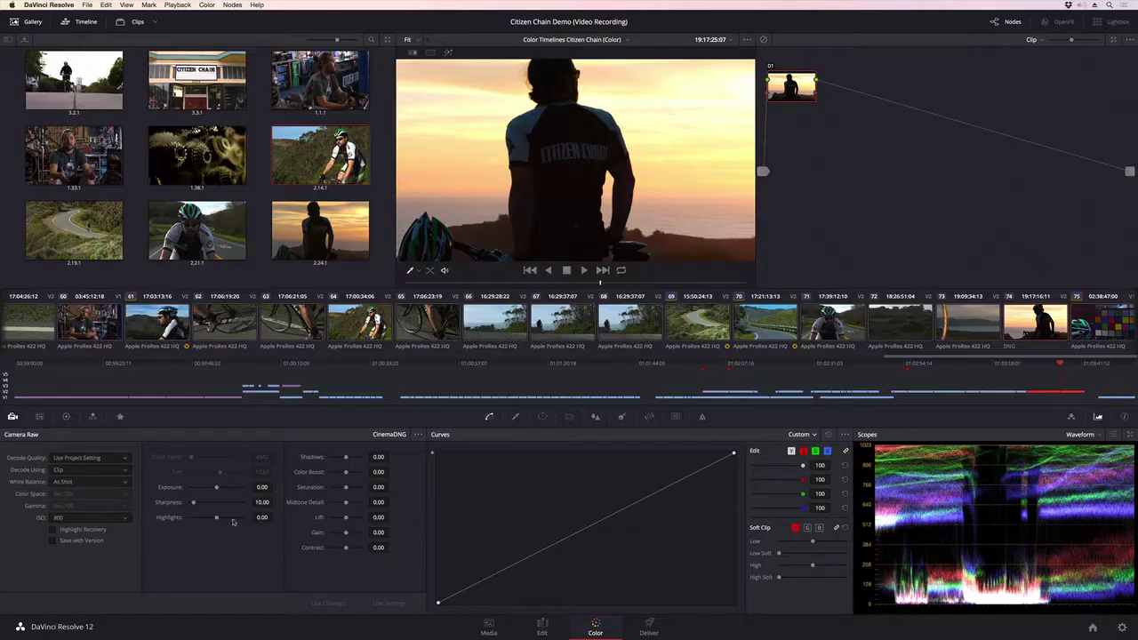
# Lower the RAW highlights, raise Sharpness to 73.85 and set ISO to 400
pyautogui.moveTo(216, 521); pyautogui.dragTo(199, 519)
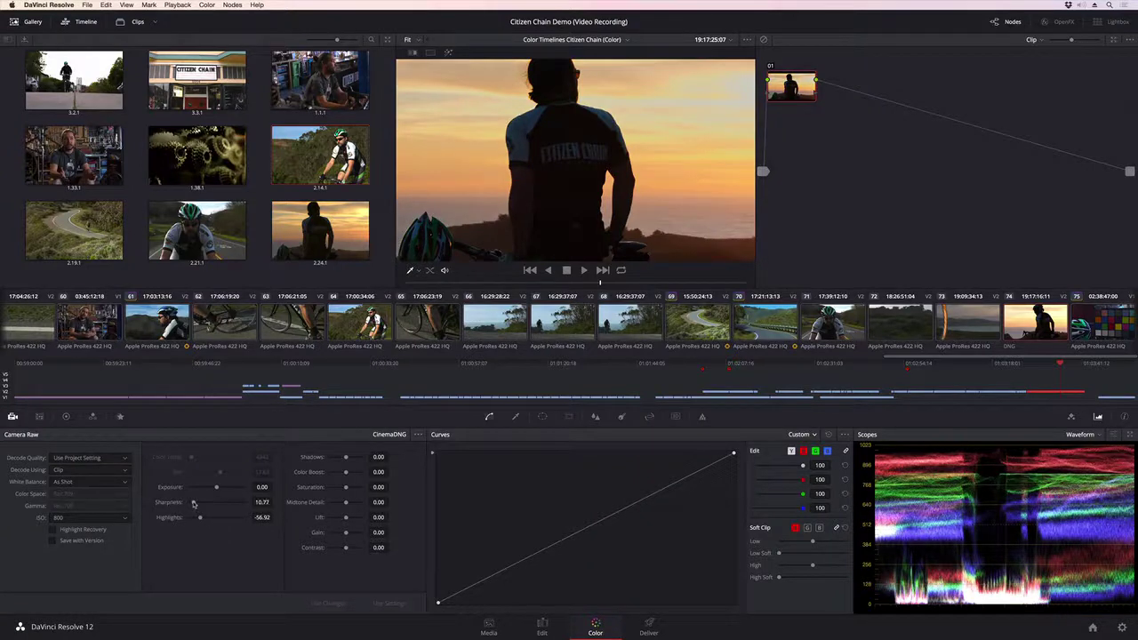
pyautogui.moveTo(194, 503); pyautogui.dragTo(231, 505)
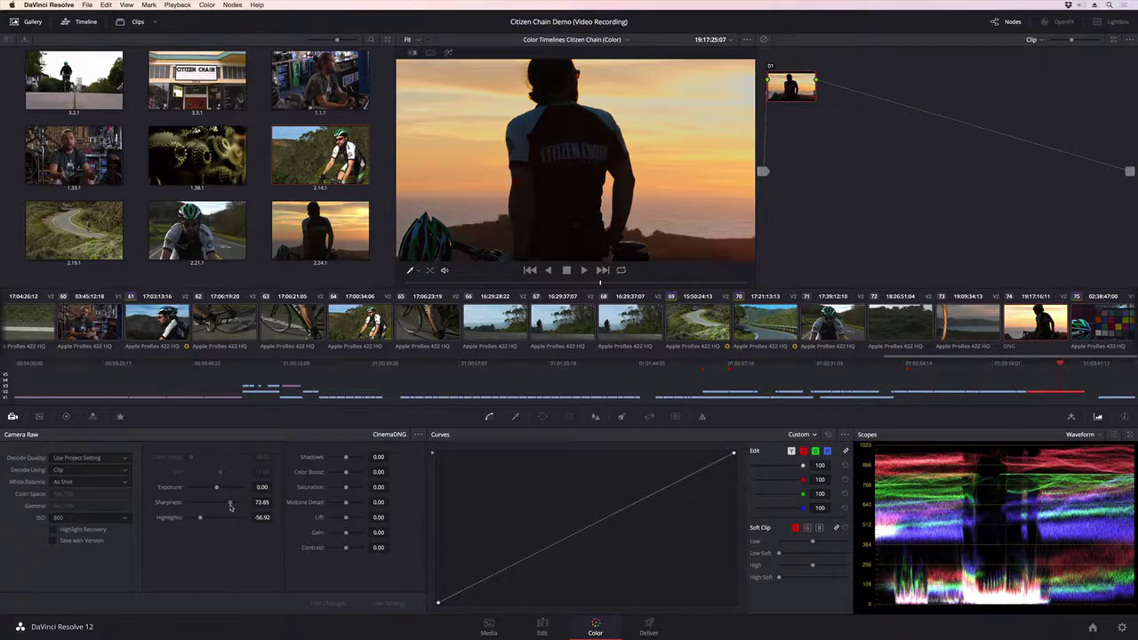
pyautogui.click(115, 519)
pyautogui.click(103, 539)
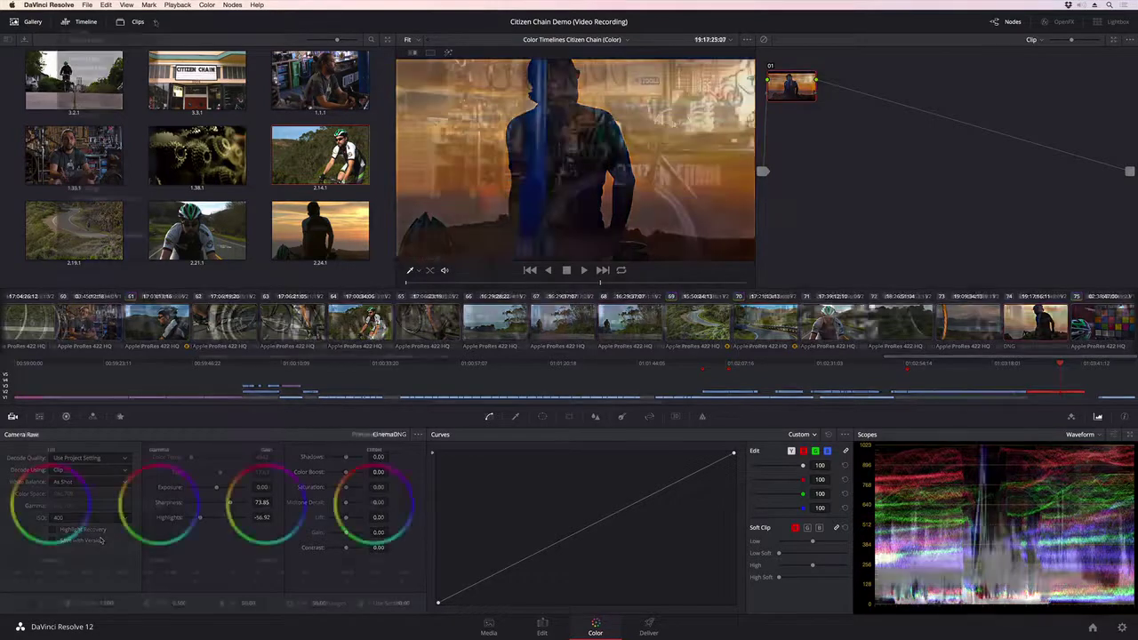
pyautogui.click(156, 22)
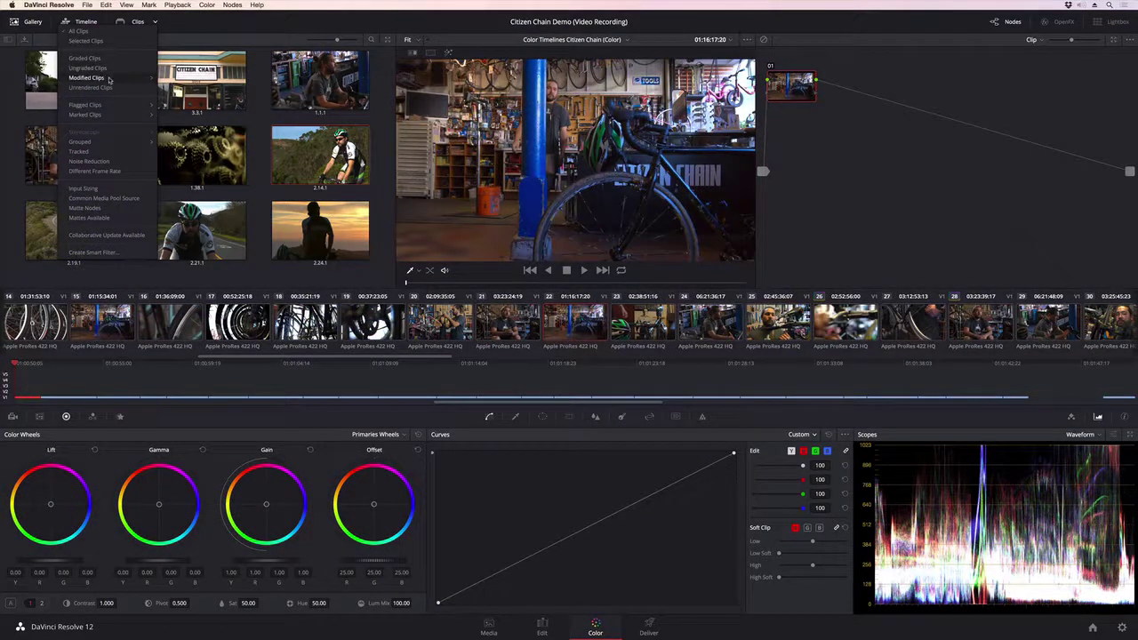
# Create an 'Opening Scene' smart filter with a Metadata - Shot & Scene rule
pyautogui.moveTo(109, 80)
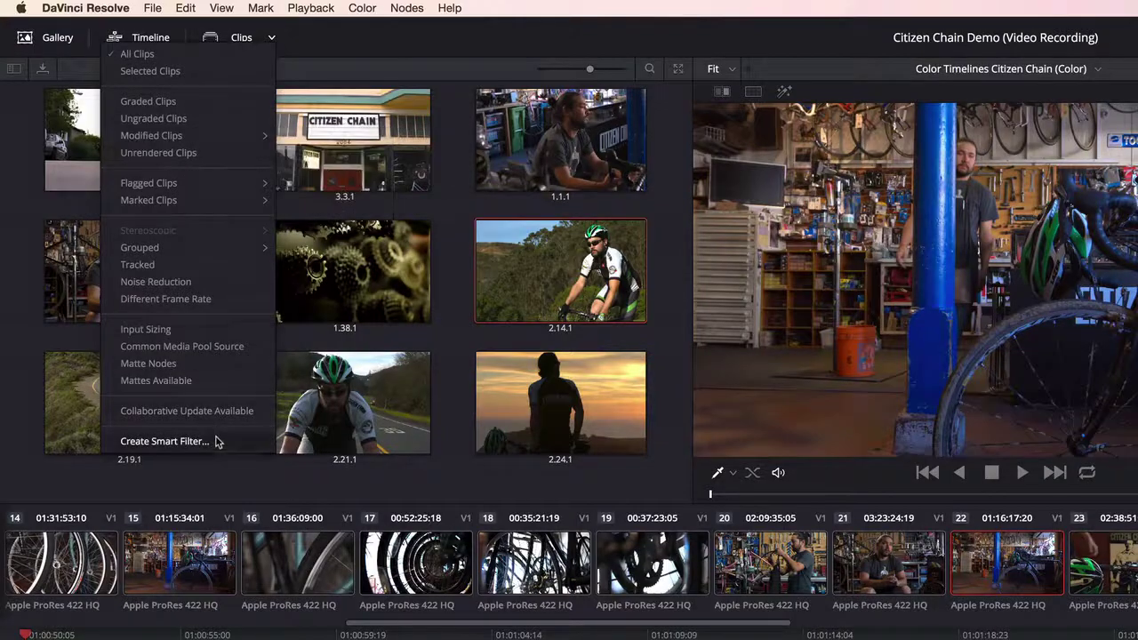
pyautogui.click(216, 441)
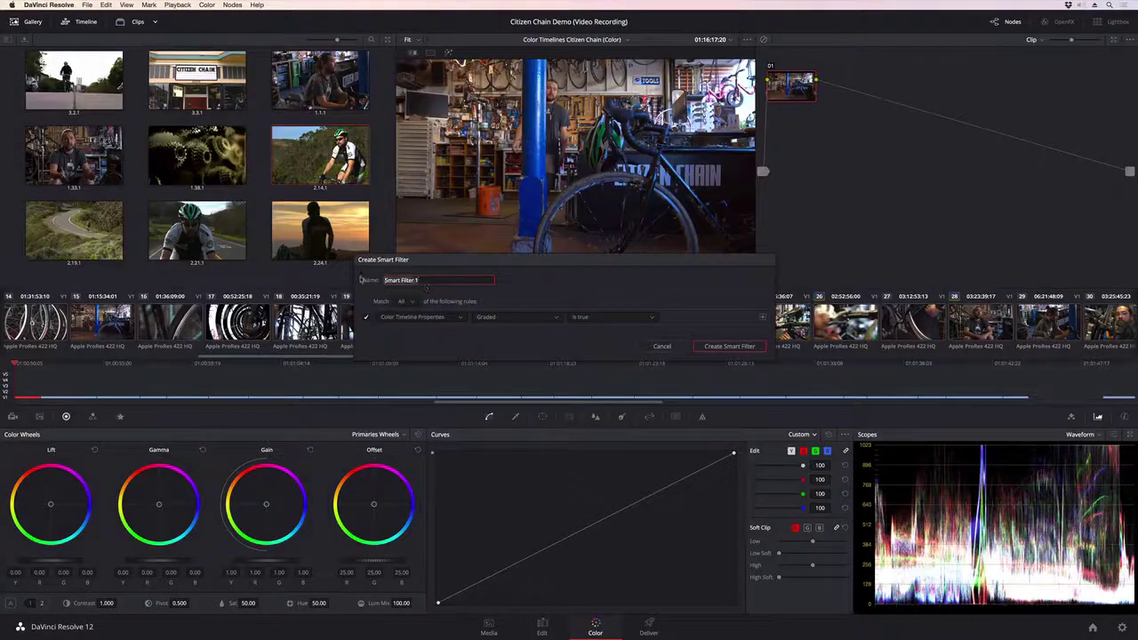
pyautogui.write('Opening Scene')
pyautogui.click(402, 317)
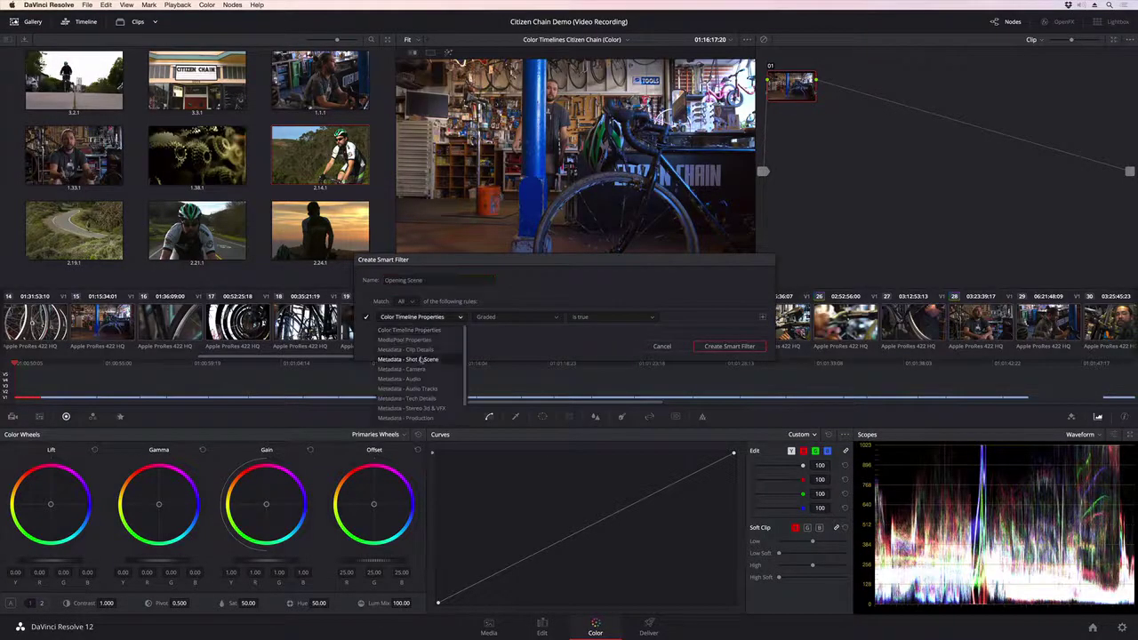
pyautogui.click(423, 359)
pyautogui.click(490, 318)
pyautogui.click(488, 330)
pyautogui.click(640, 316)
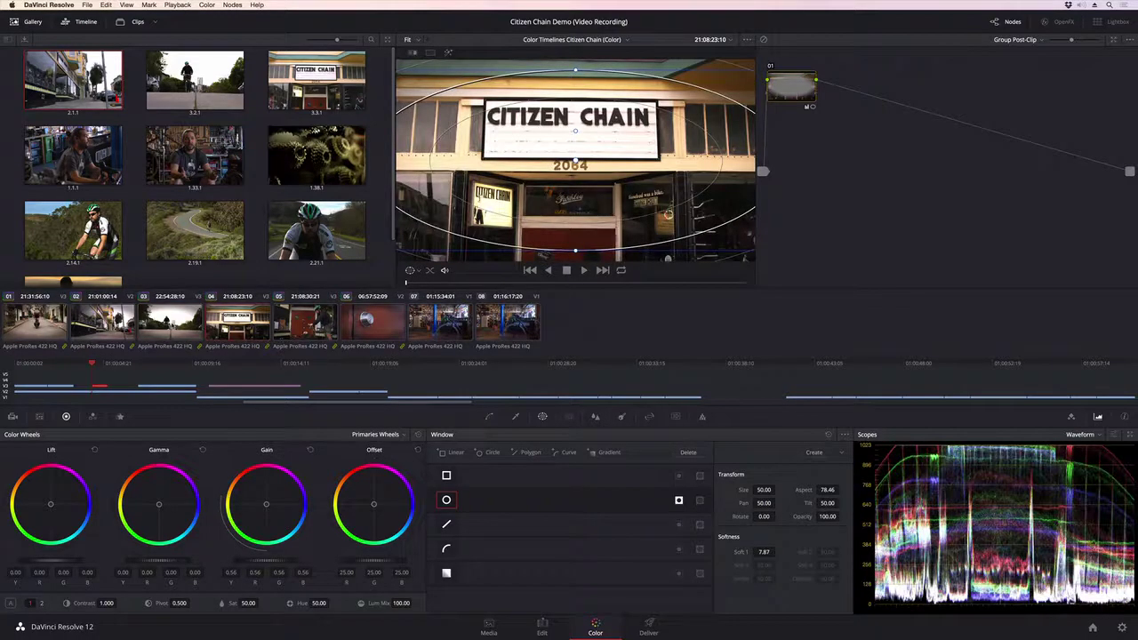
# Shift the Group Post-Clip gain toward blue (0.56/0.46/0.58/0.63) and review the grouped clips
pyautogui.press('Up')
pyautogui.press('Up')
pyautogui.press('Up')
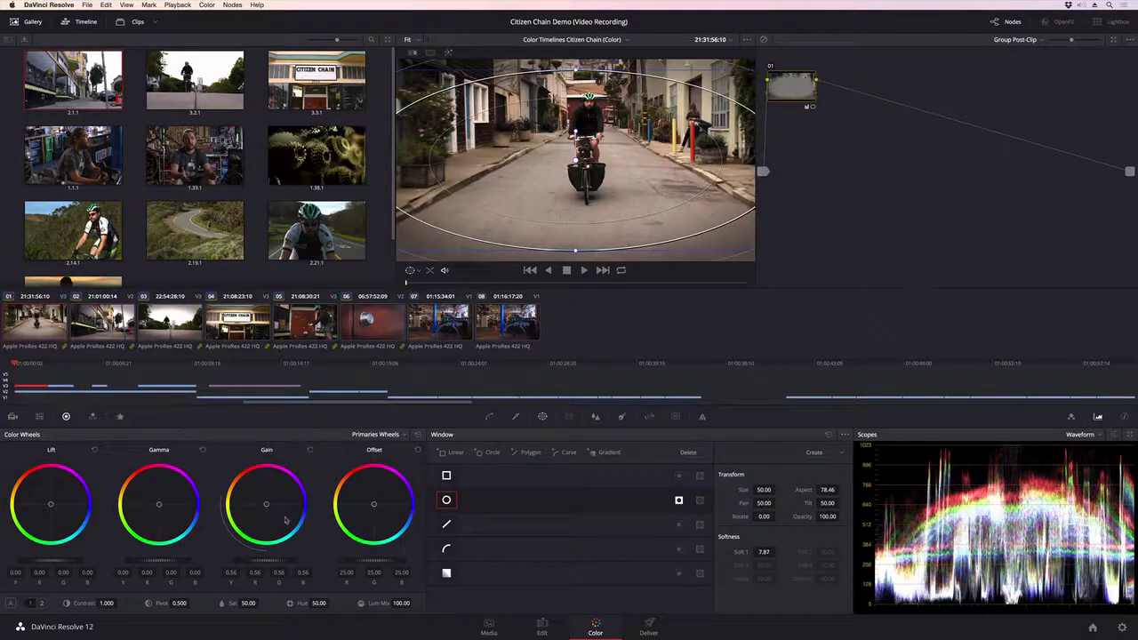
pyautogui.moveTo(284, 519); pyautogui.dragTo(301, 542)
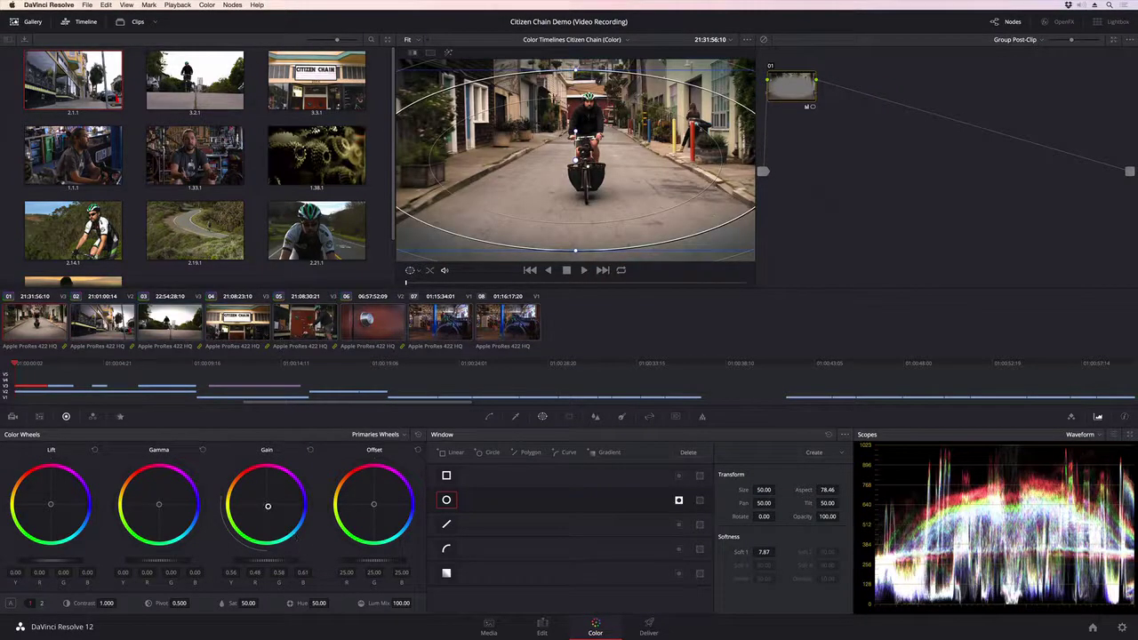
pyautogui.press('Down')
pyautogui.press('Down')
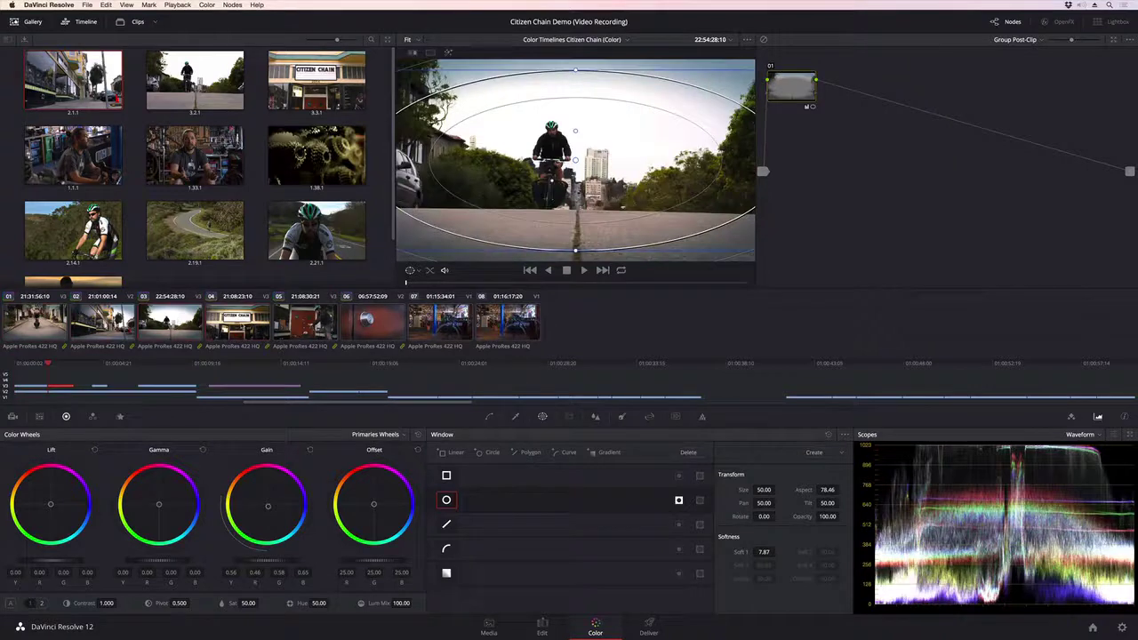
pyautogui.press('Down')
pyautogui.press('Home')
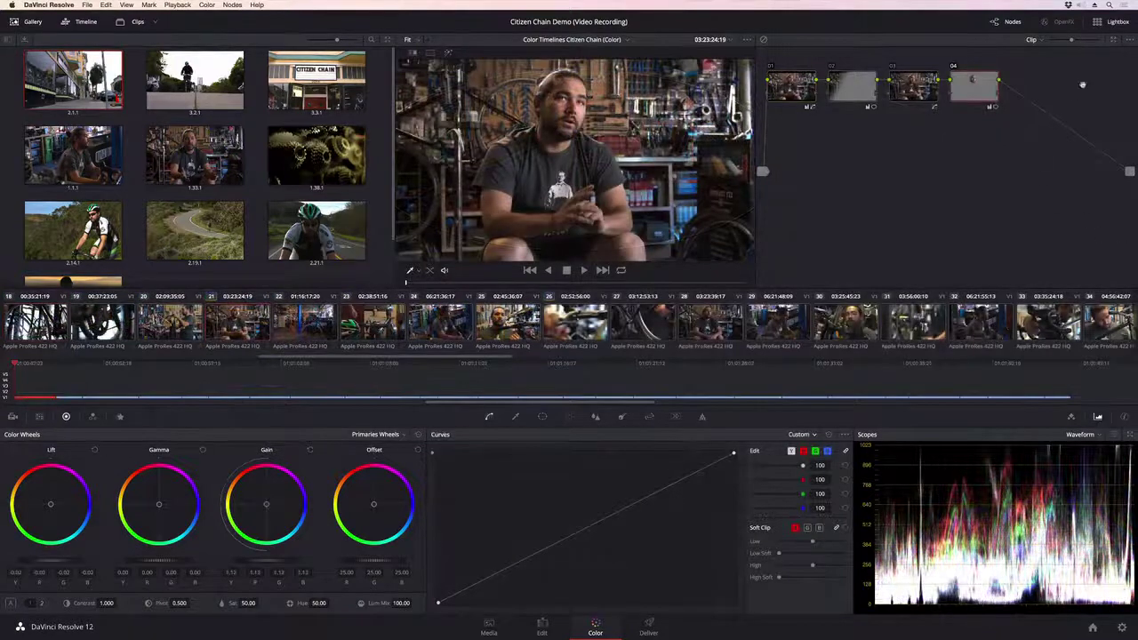
# Show only the six selected interview clips in the Lightbox with enlarged thumbnails
pyautogui.click(1101, 25)
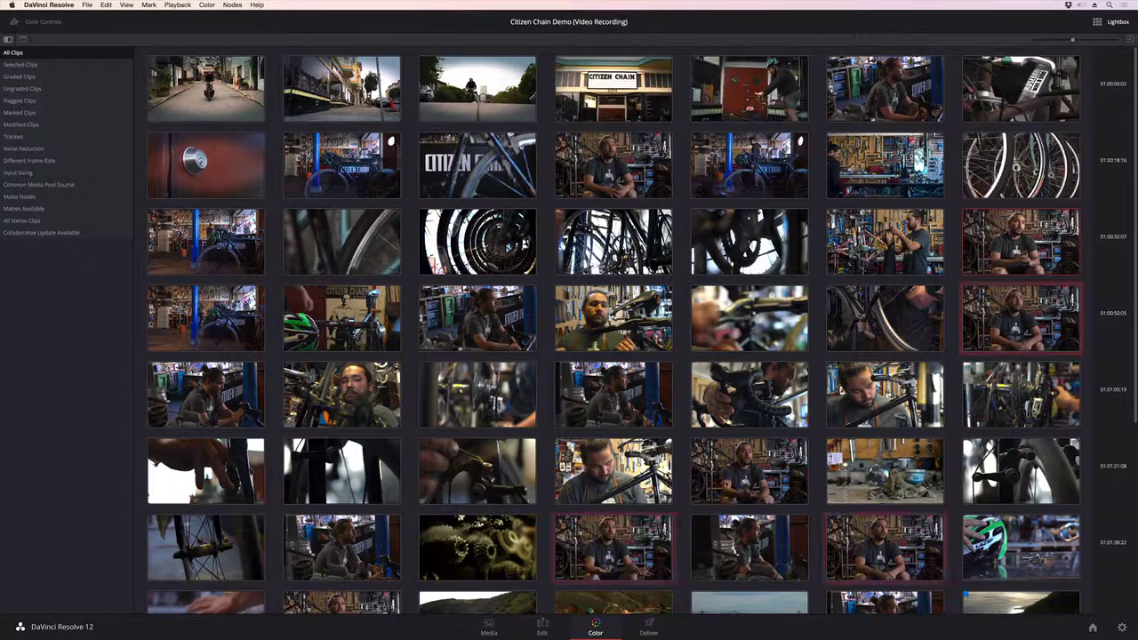
pyautogui.click(22, 65)
pyautogui.moveTo(1072, 40); pyautogui.dragTo(1117, 39)
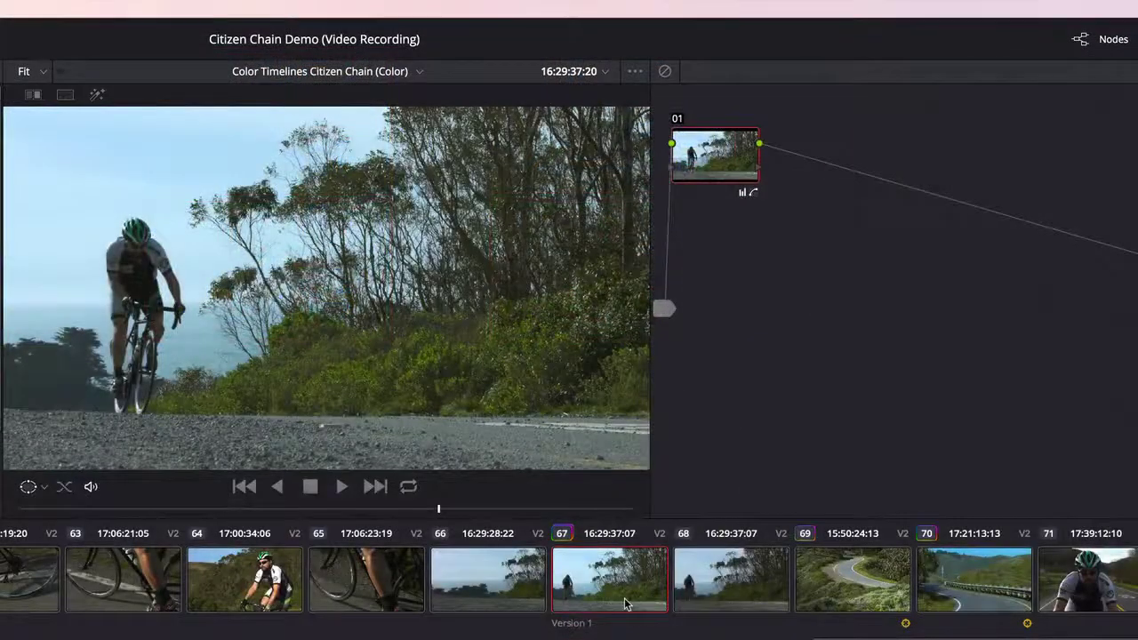
# Load the Version 2 local grade on clip 67
pyautogui.rightClick(628, 603)
pyautogui.moveTo(676, 67)
pyautogui.click(844, 71)
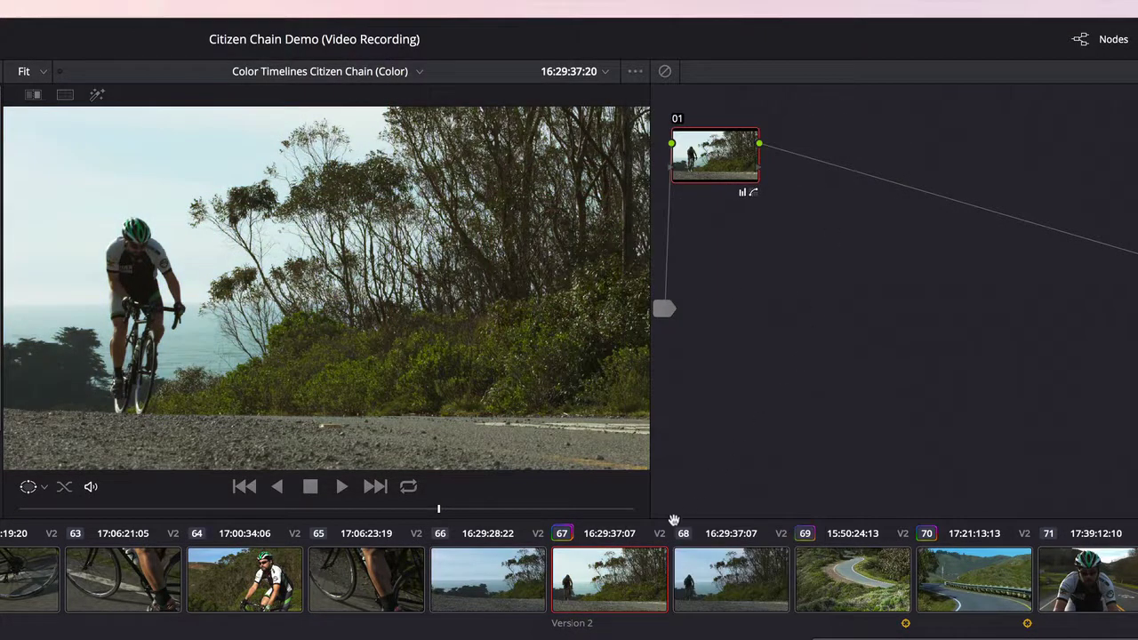
pyautogui.rightClick(605, 580)
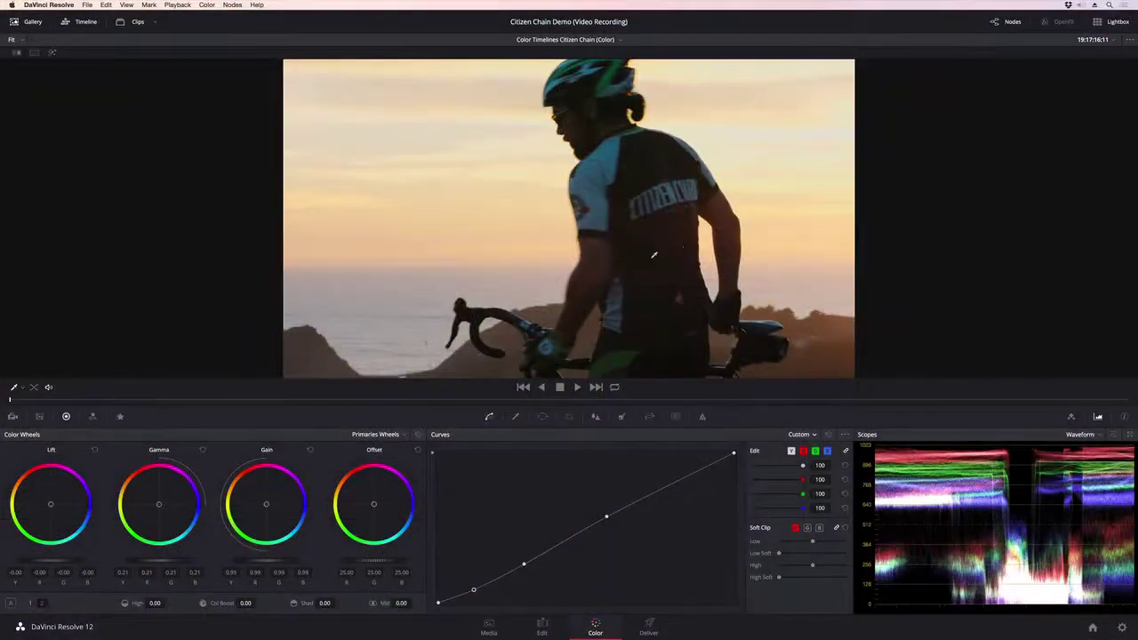
# Set temporal noise reduction to 2 frames and raise the luma/chroma threshold to 19.4
pyautogui.click(120, 416)
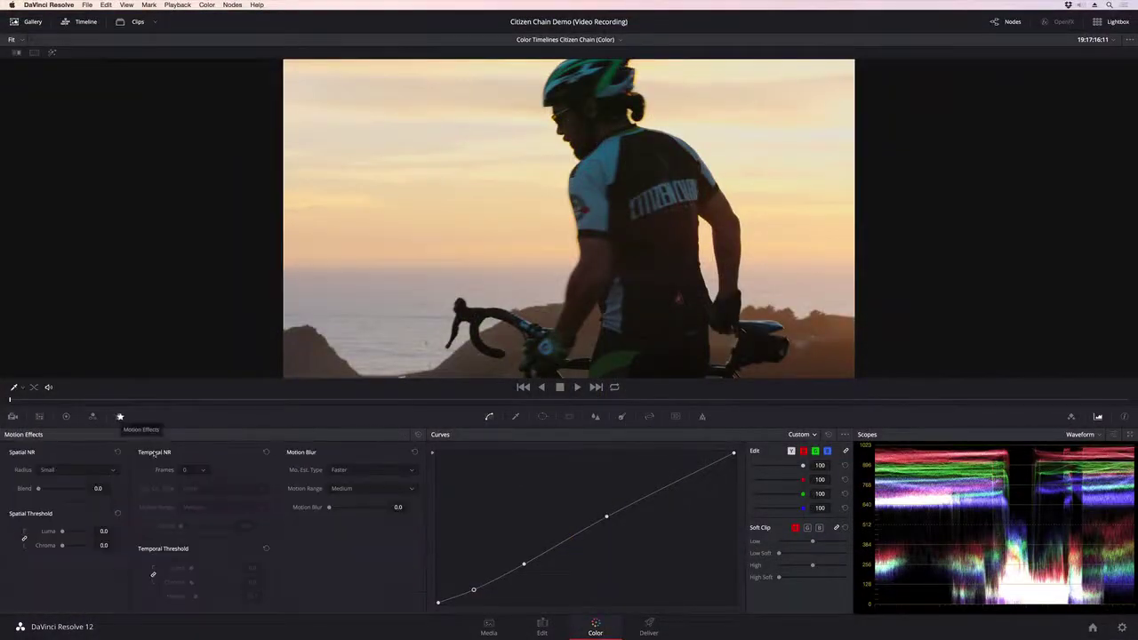
pyautogui.click(191, 471)
pyautogui.click(185, 502)
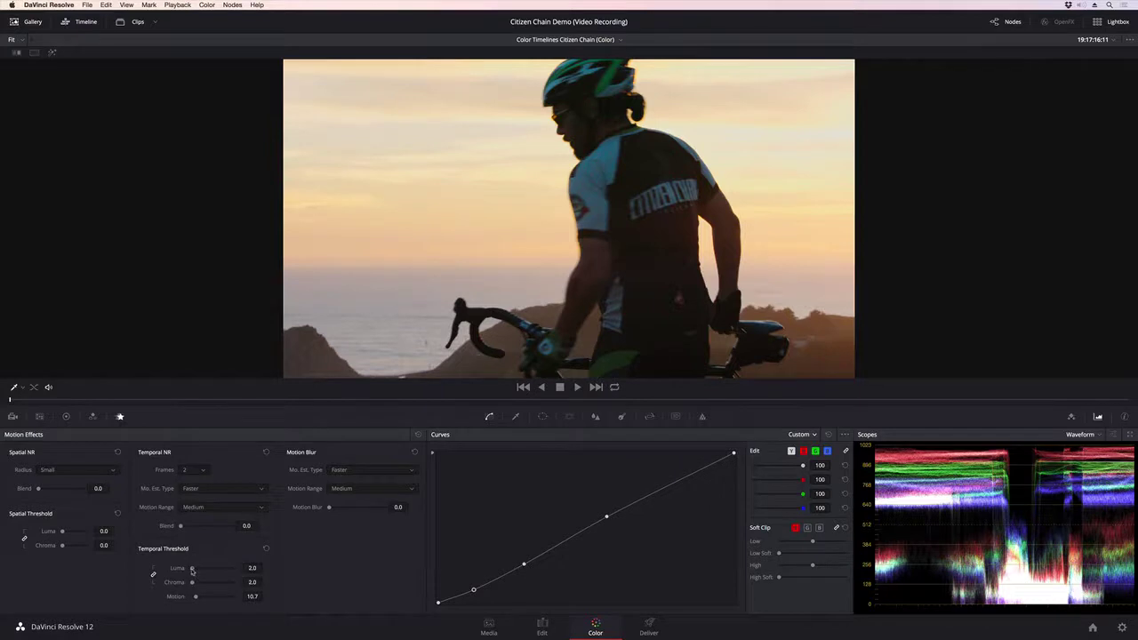
pyautogui.moveTo(192, 570); pyautogui.dragTo(200, 570)
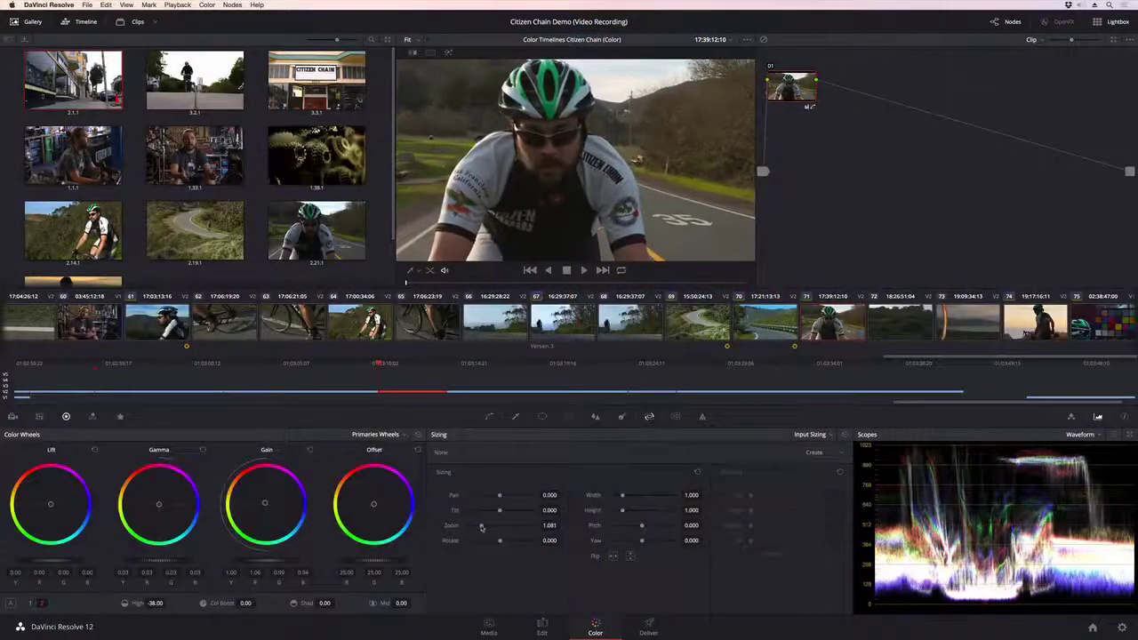
# Zoom input sizing to 1.785, check it in looped playback, and tilt pitch to -0.385
pyautogui.moveTo(481, 526)
pyautogui.mouseDown()
pyautogui.moveTo(493, 525)
pyautogui.moveTo(504, 497)
pyautogui.moveTo(495, 512)
pyautogui.mouseUp()
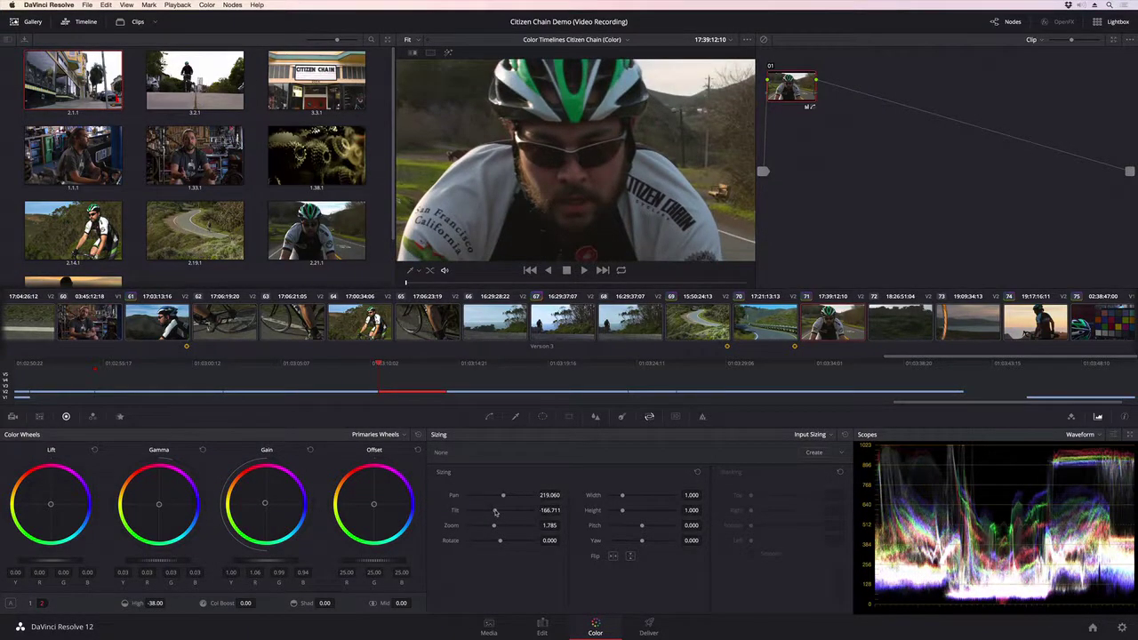
pyautogui.click(621, 270)
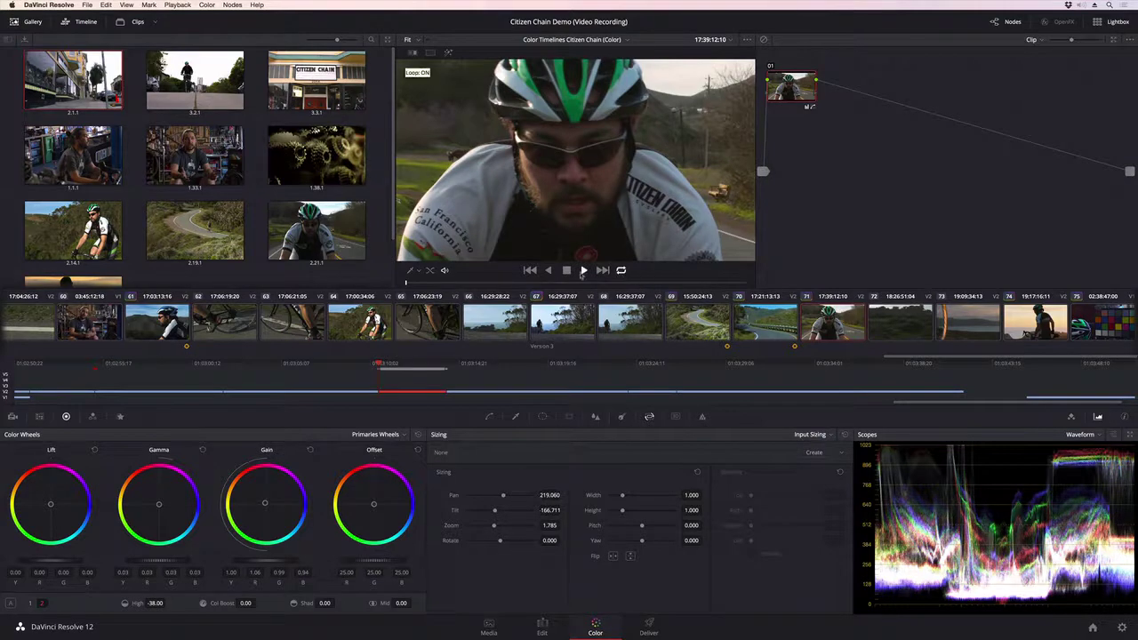
pyautogui.press('space')
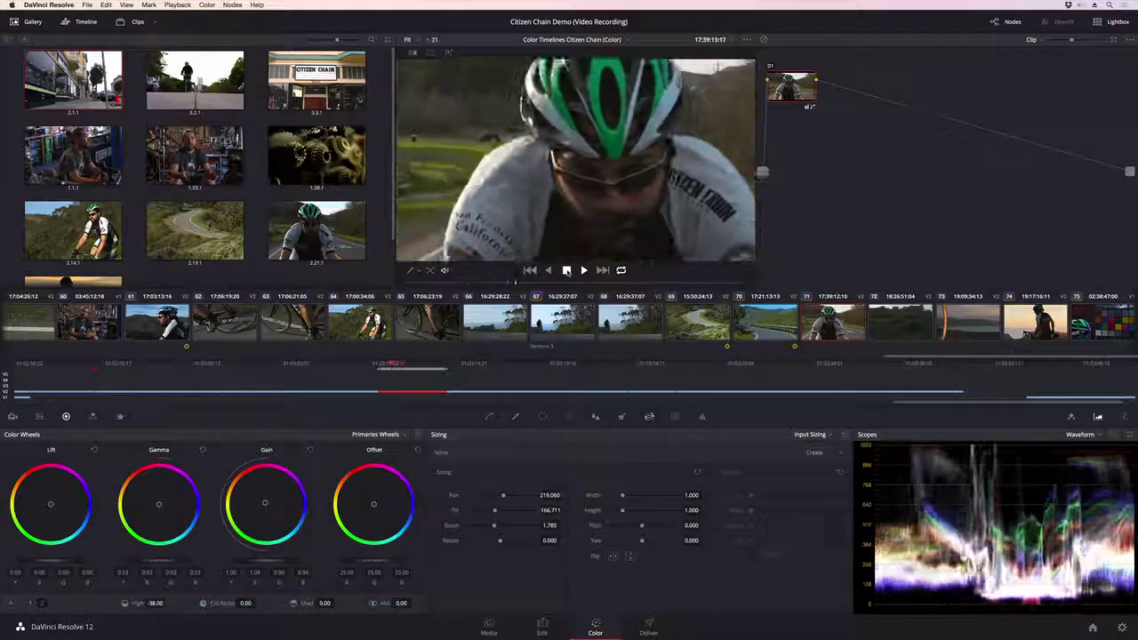
pyautogui.click(566, 270)
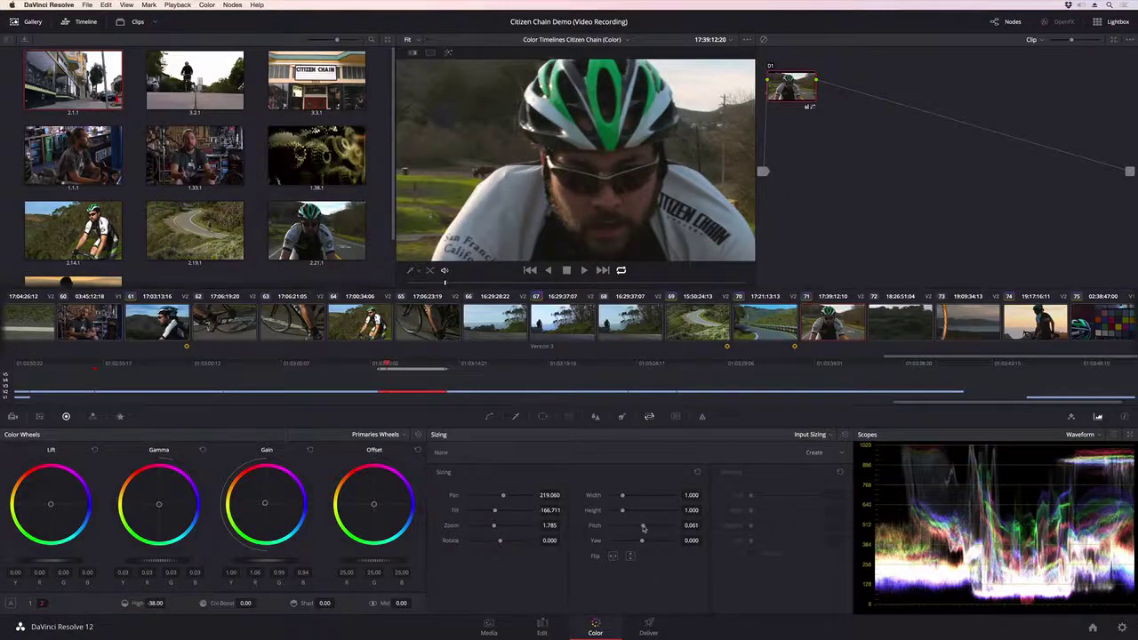
pyautogui.moveTo(642, 528)
pyautogui.mouseDown()
pyautogui.moveTo(627, 541)
pyautogui.moveTo(649, 542)
pyautogui.mouseUp()
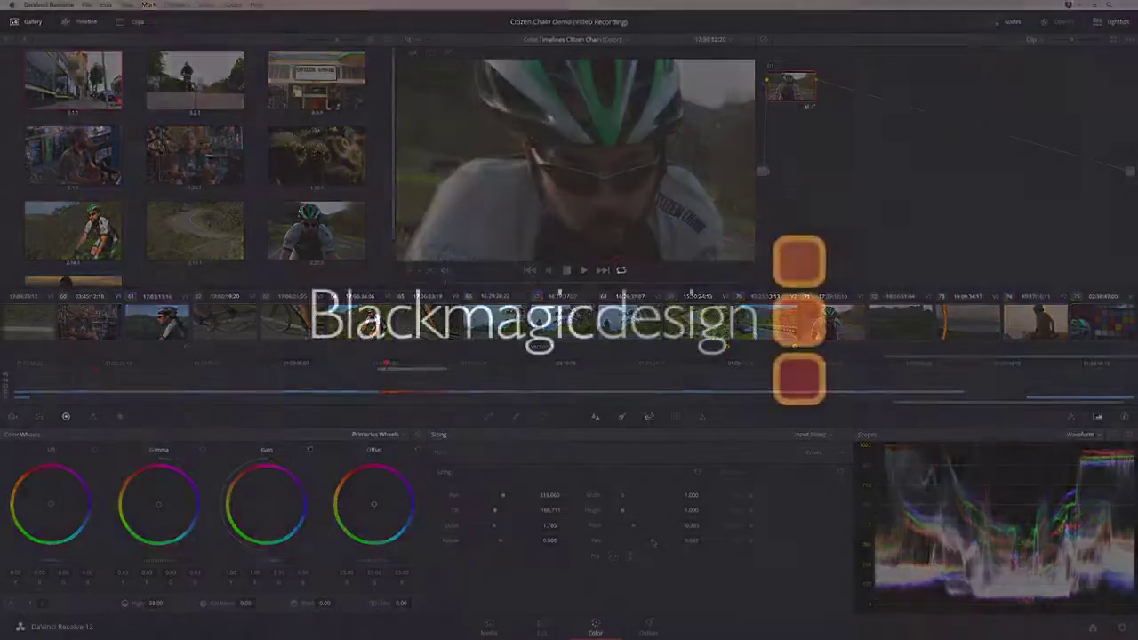